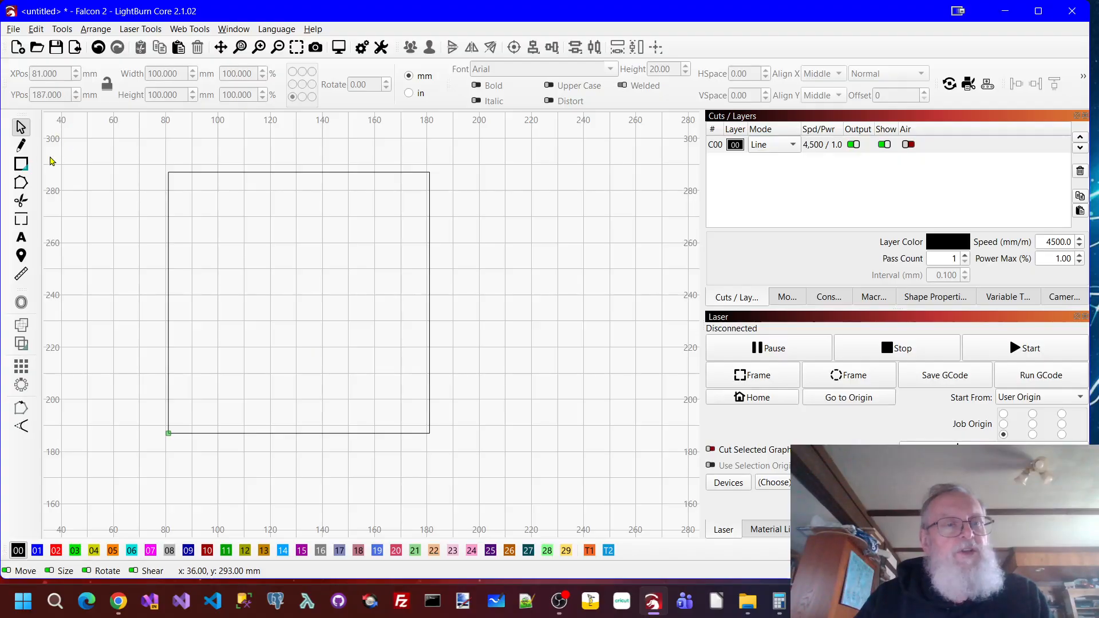
Move the 100 mm square to X position 80 mm and Y position 180 mm.
click(23, 148)
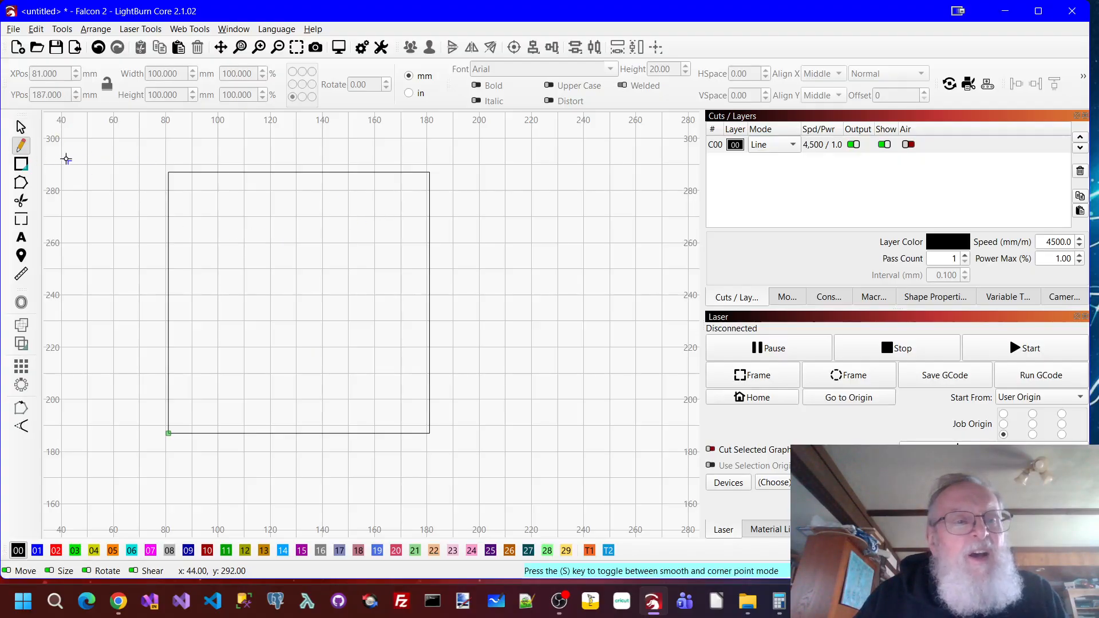
click(20, 127)
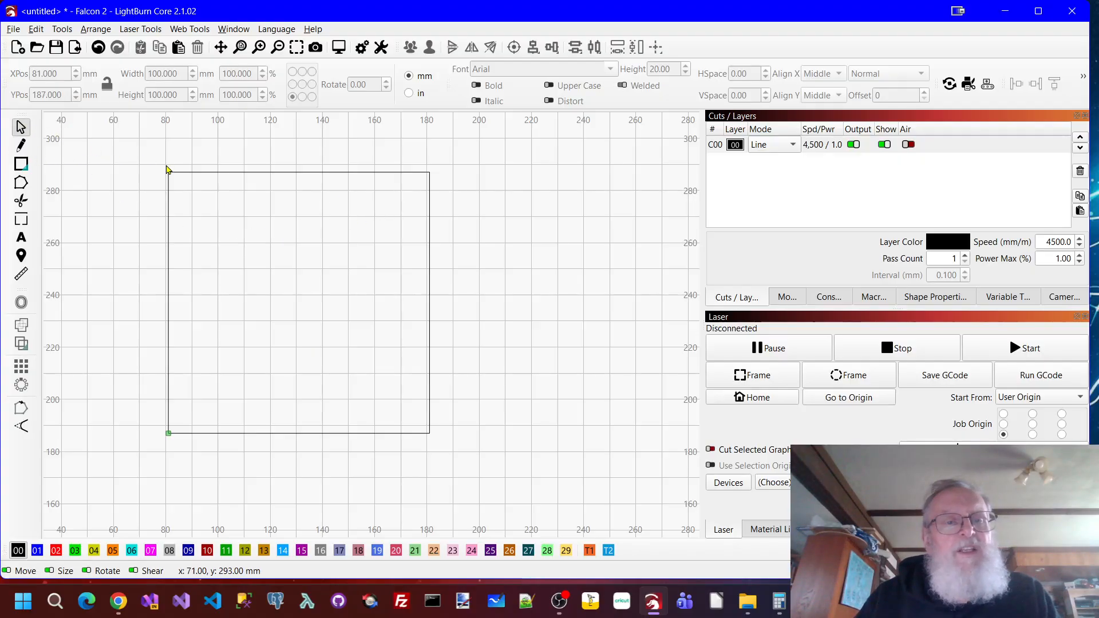
click(429, 233)
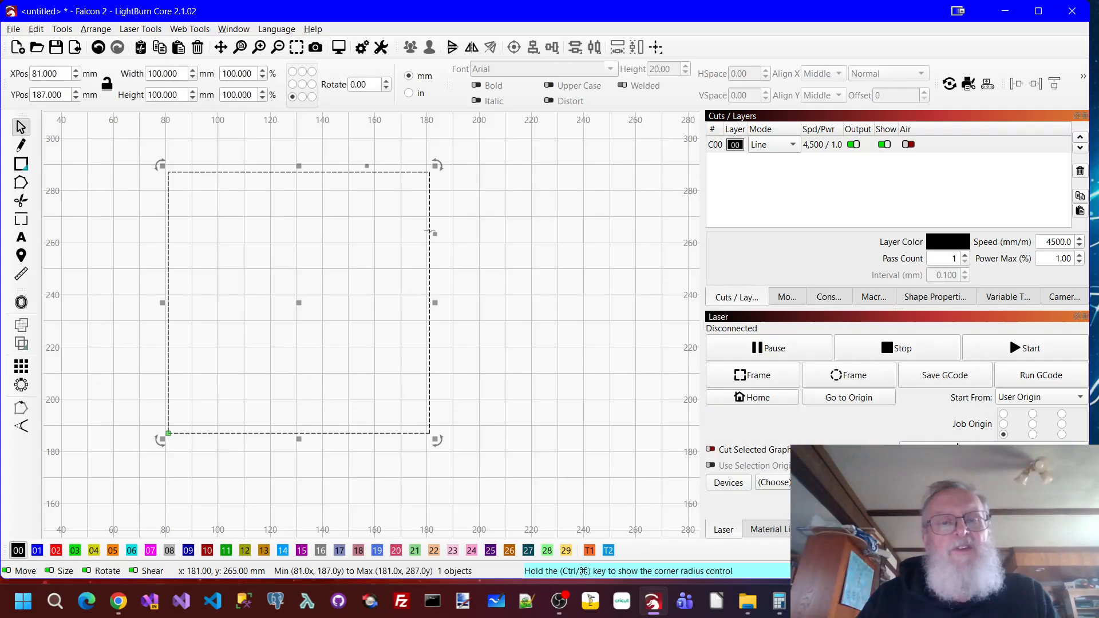
click(62, 72)
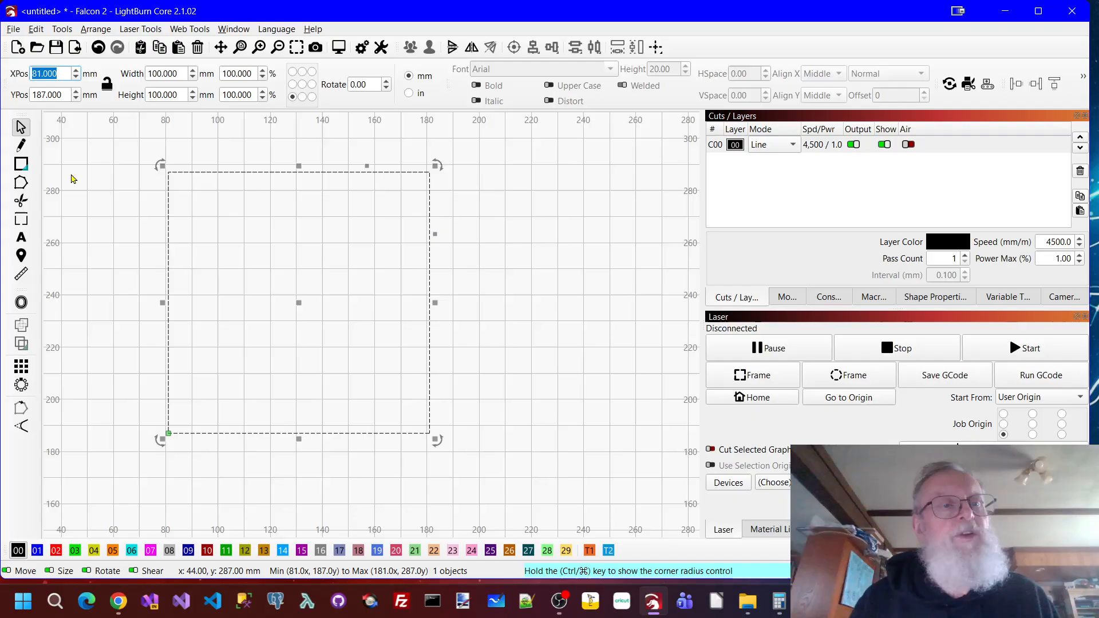
text(80)
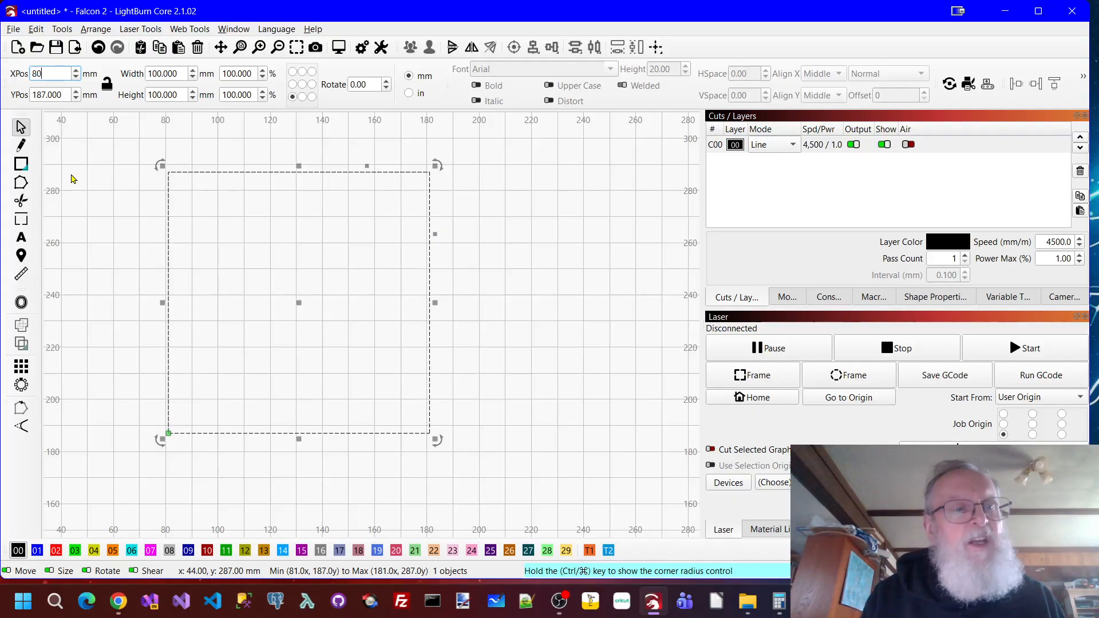
key(Tab)
text(18)
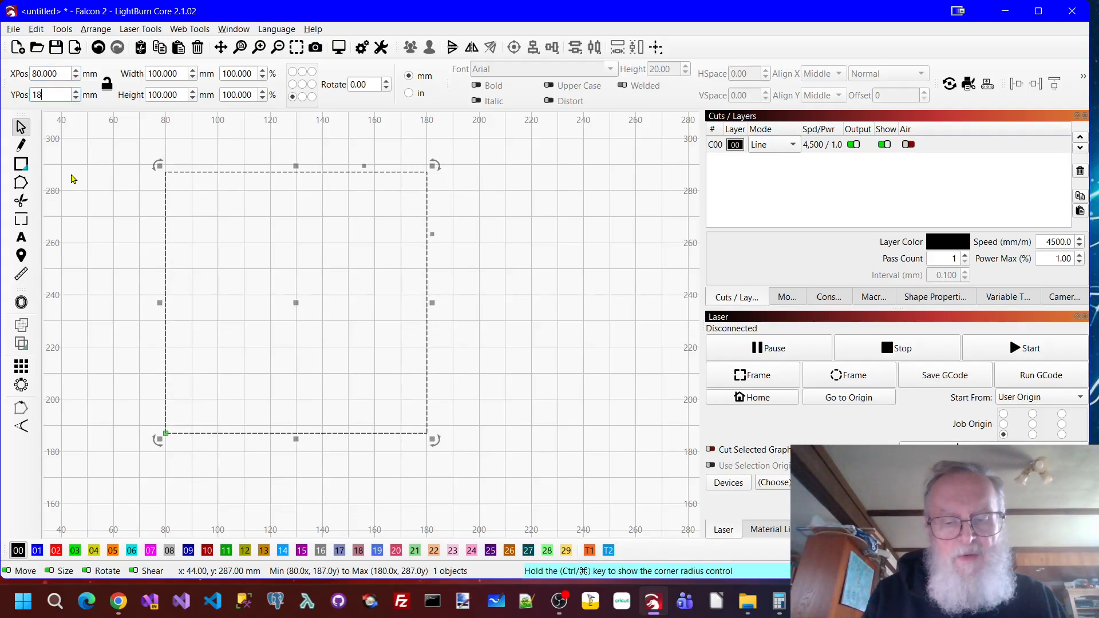
text(0)
key(Tab)
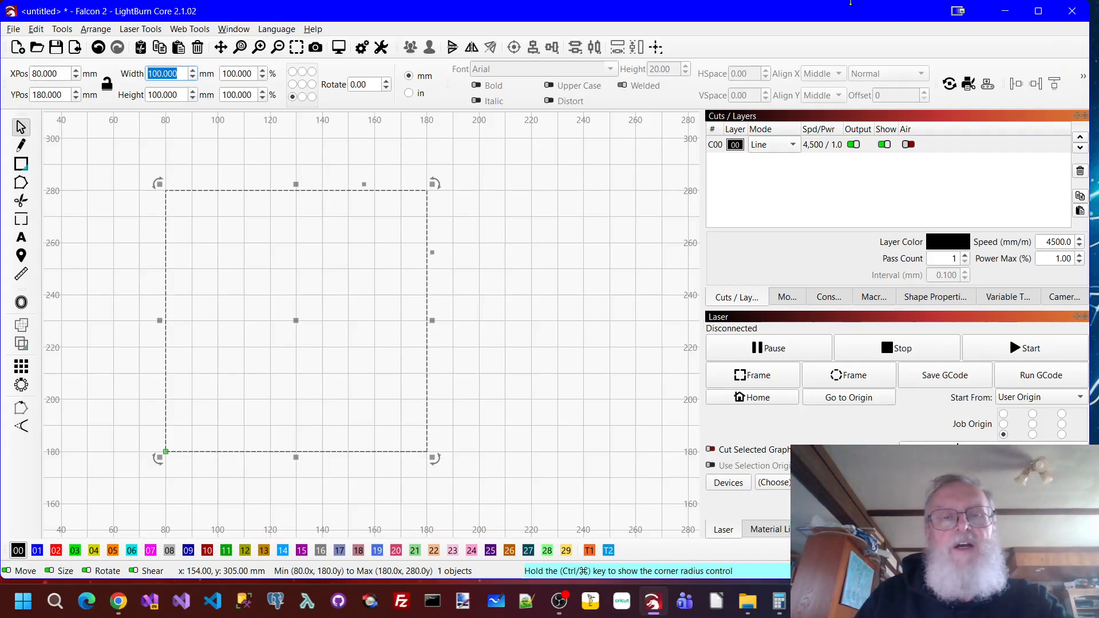
Try to draw a diagonal line from the square's upper-right corner to its lower-left corner.
key(Escape)
click(19, 143)
click(164, 451)
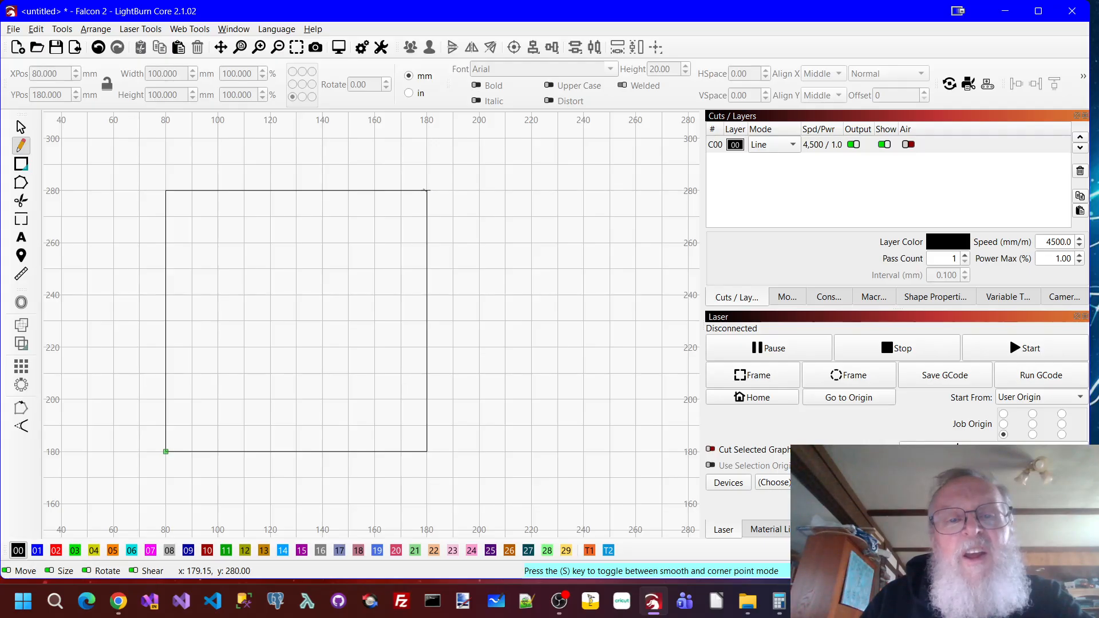
click(426, 191)
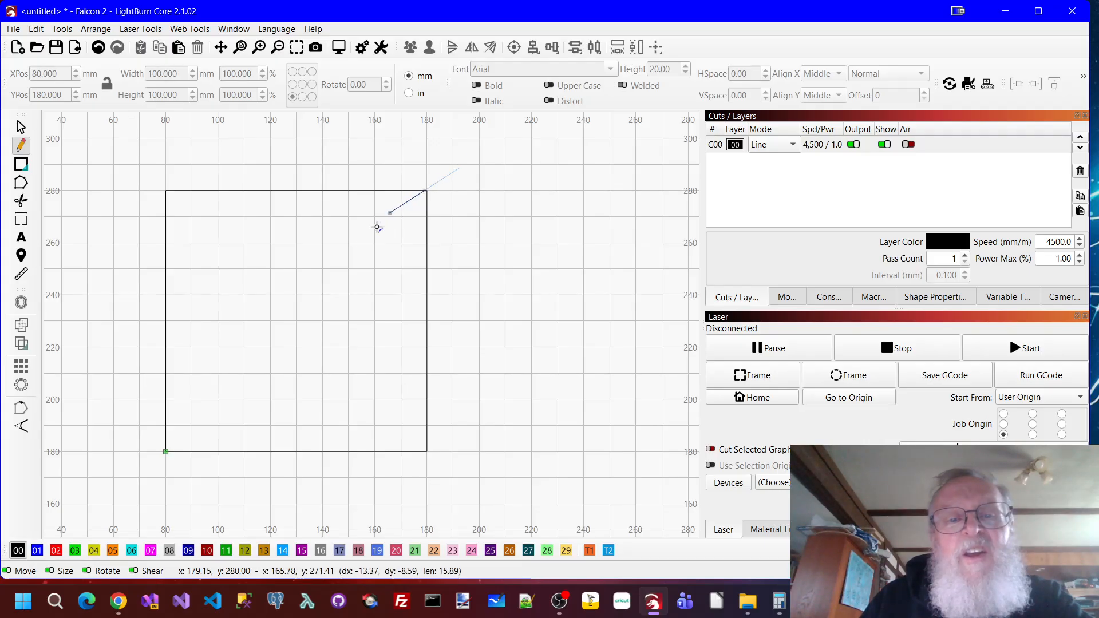
double_click(165, 452)
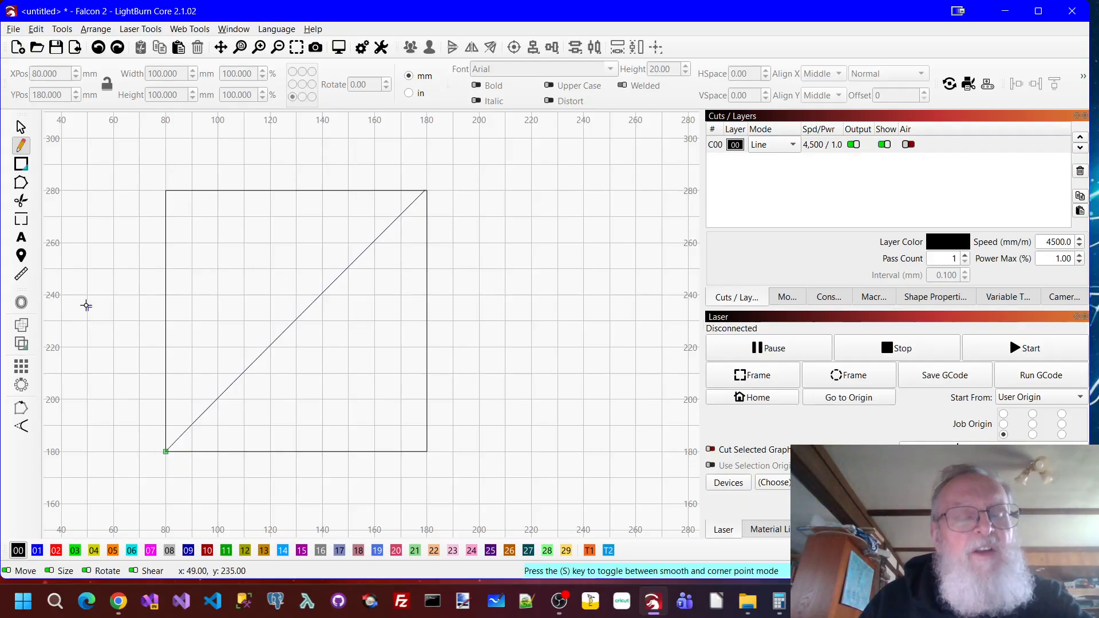
Check where the diagonal meets the square's upper-right corner, and undo the stray lines and the diagonal.
scroll(409, 177, up, 6)
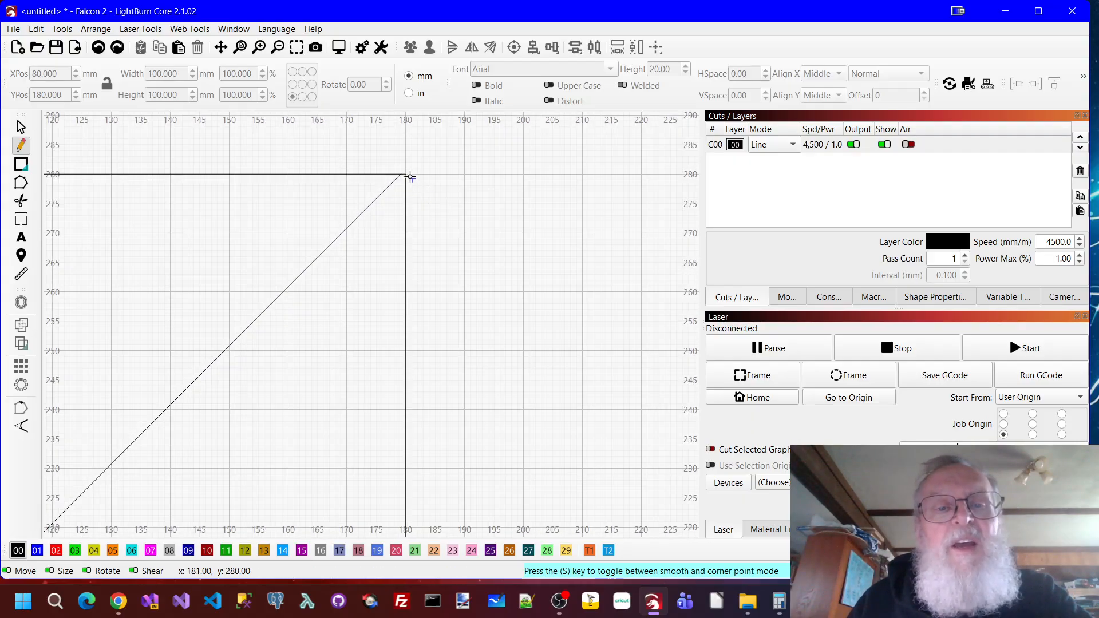
click(347, 210)
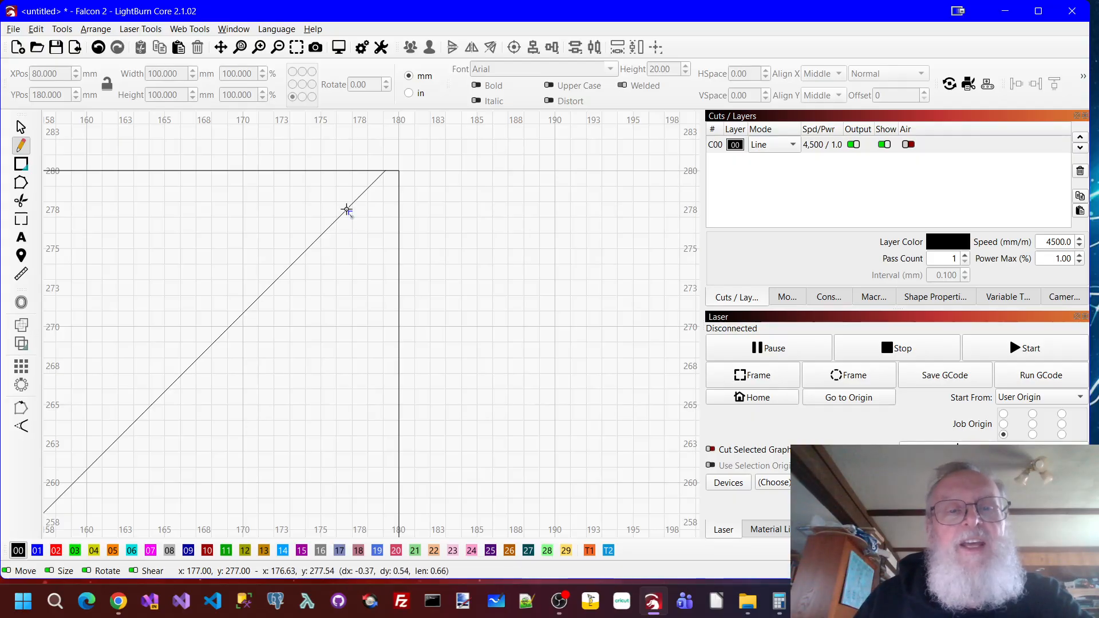
double_click(46, 126)
click(20, 126)
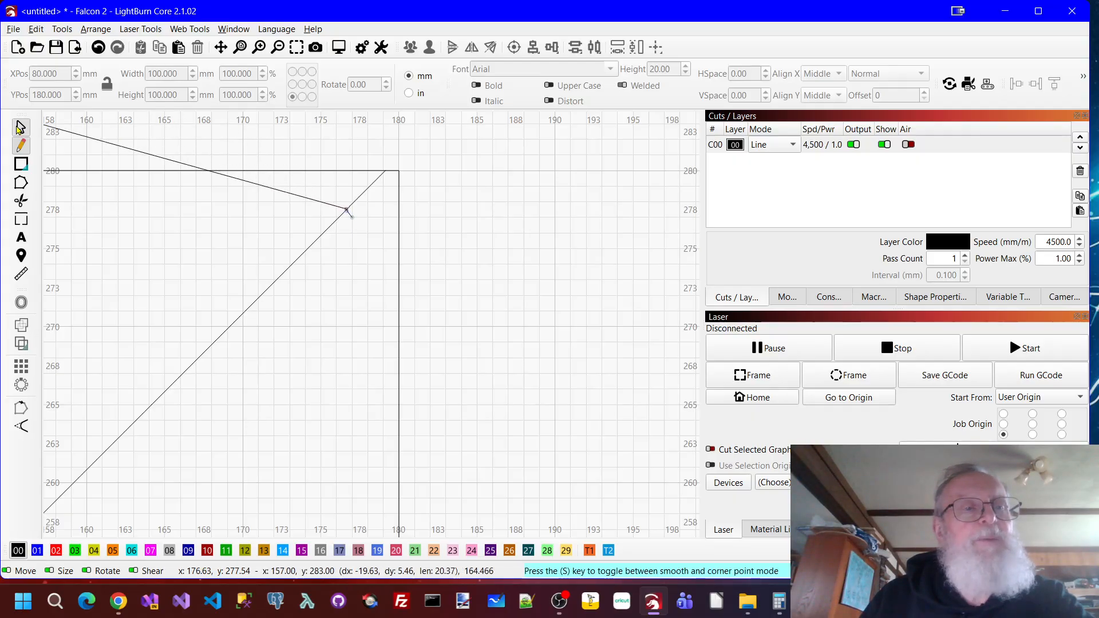
key(ctrl+z)
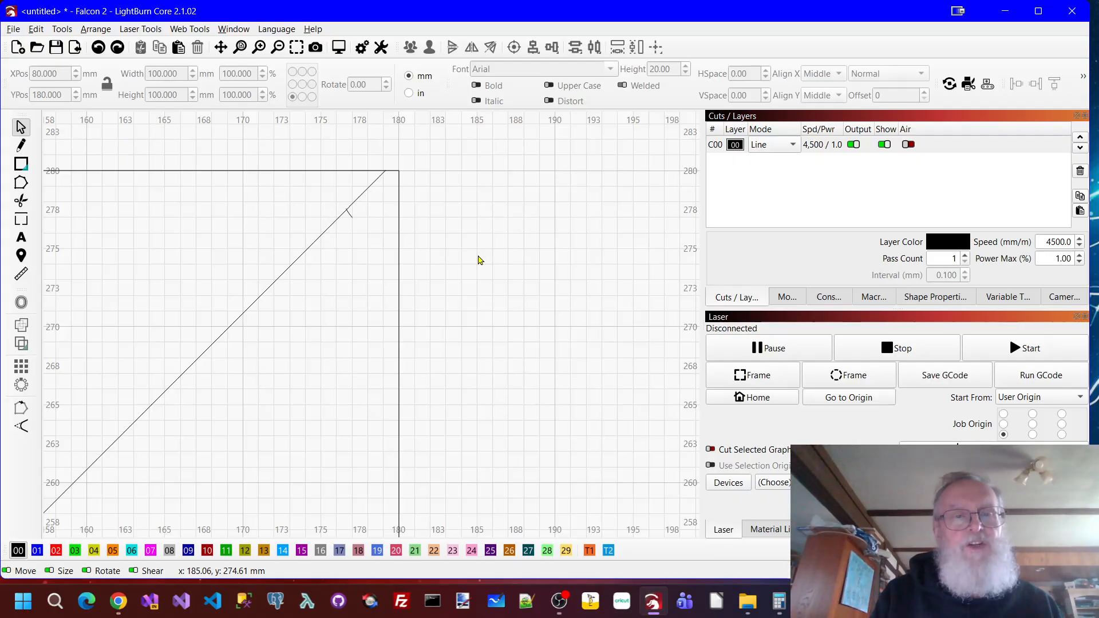
key(ctrl+z)
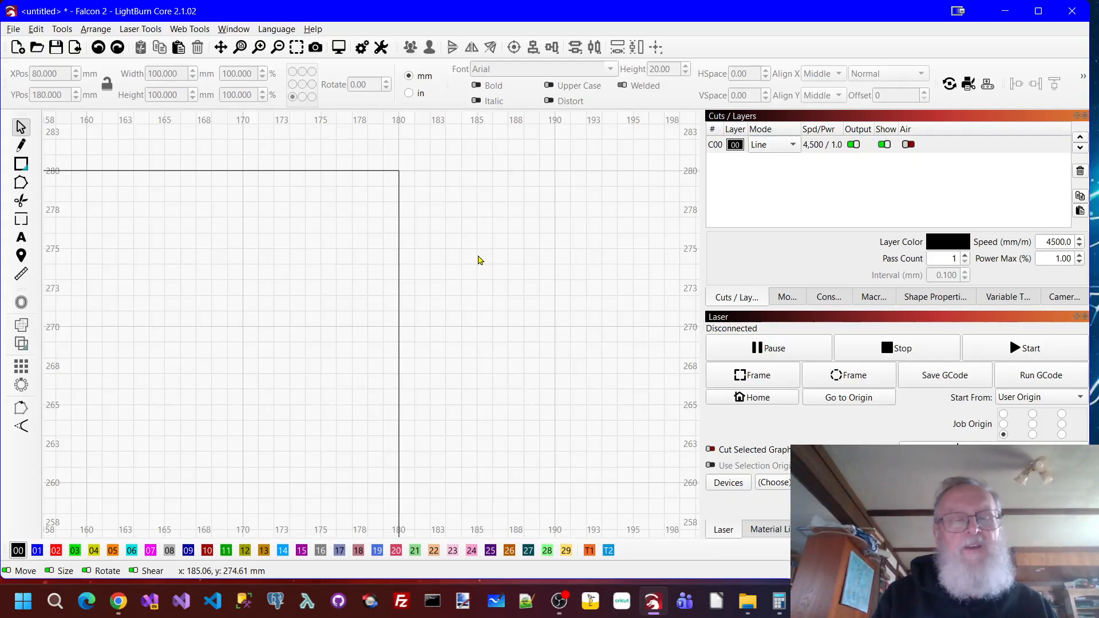
Draw a diagonal line from the square's upper-right corner at 180, 280 to its lower-left corner at 80, 180.
scroll(343, 308, down, 2)
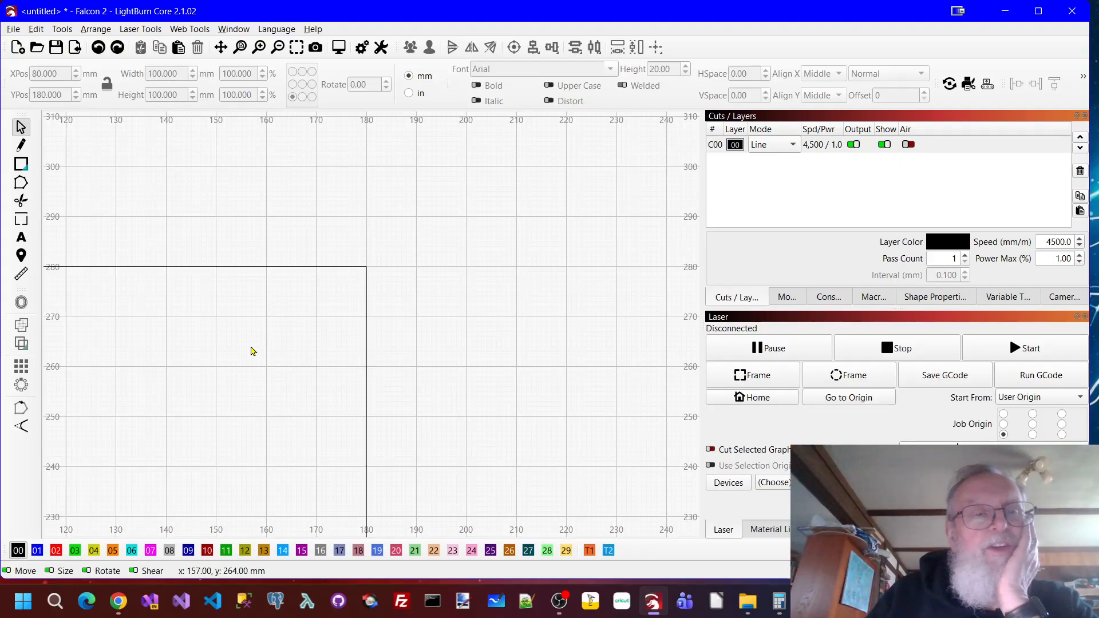
click(296, 48)
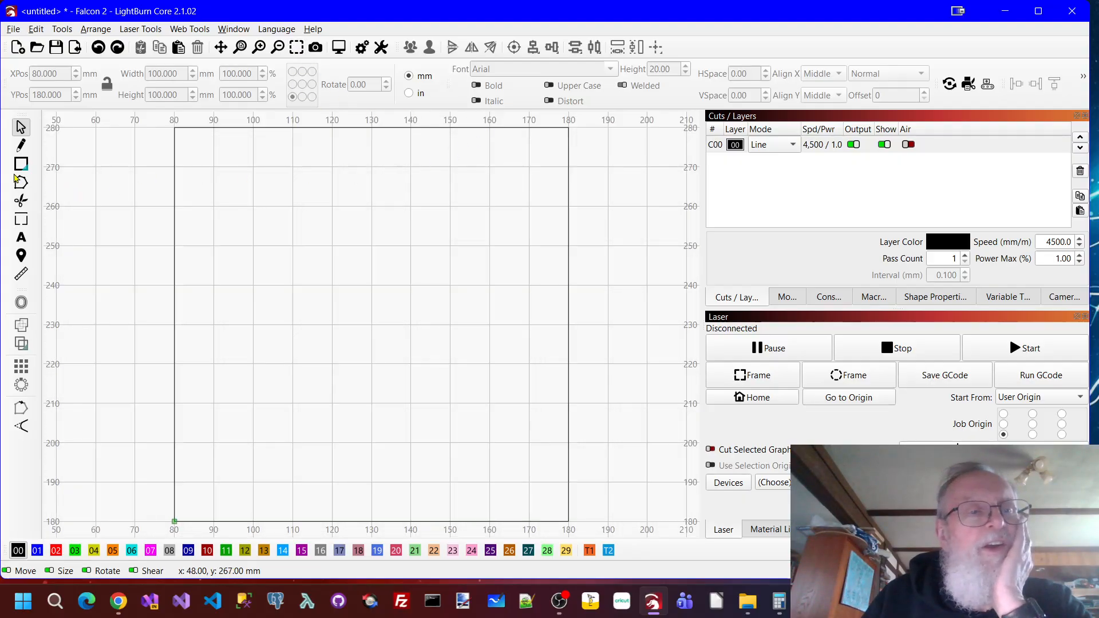
click(21, 146)
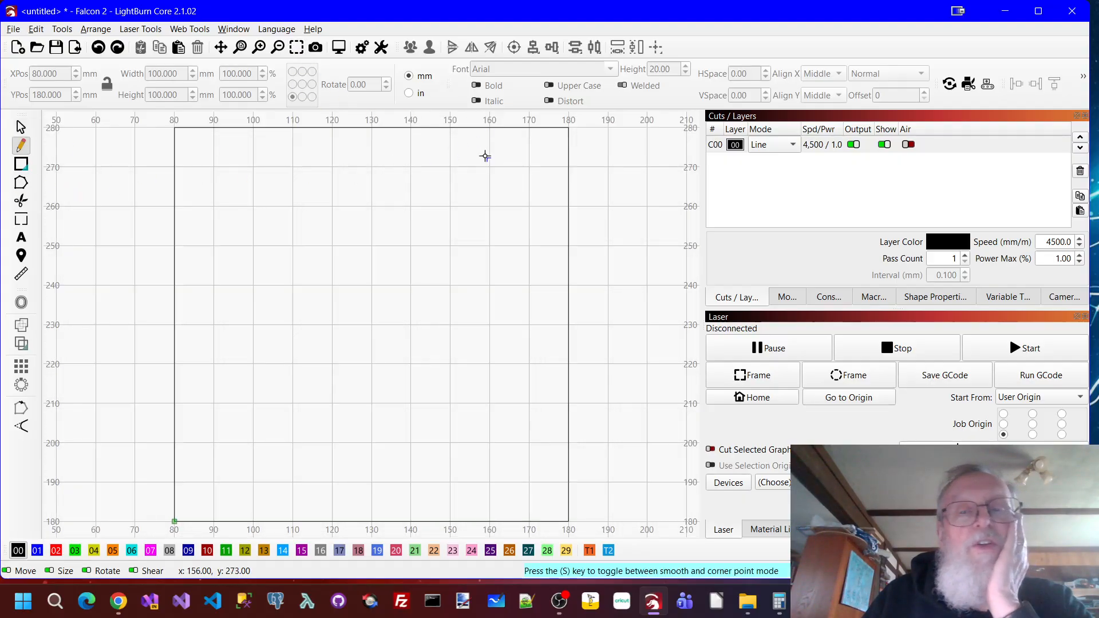
click(567, 128)
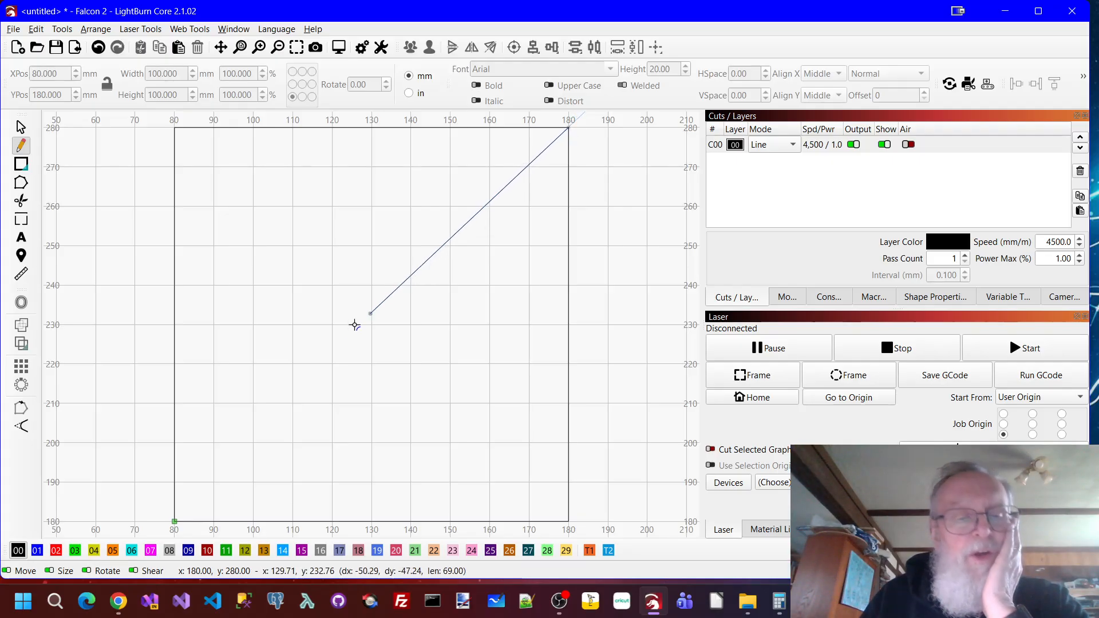
click(174, 521)
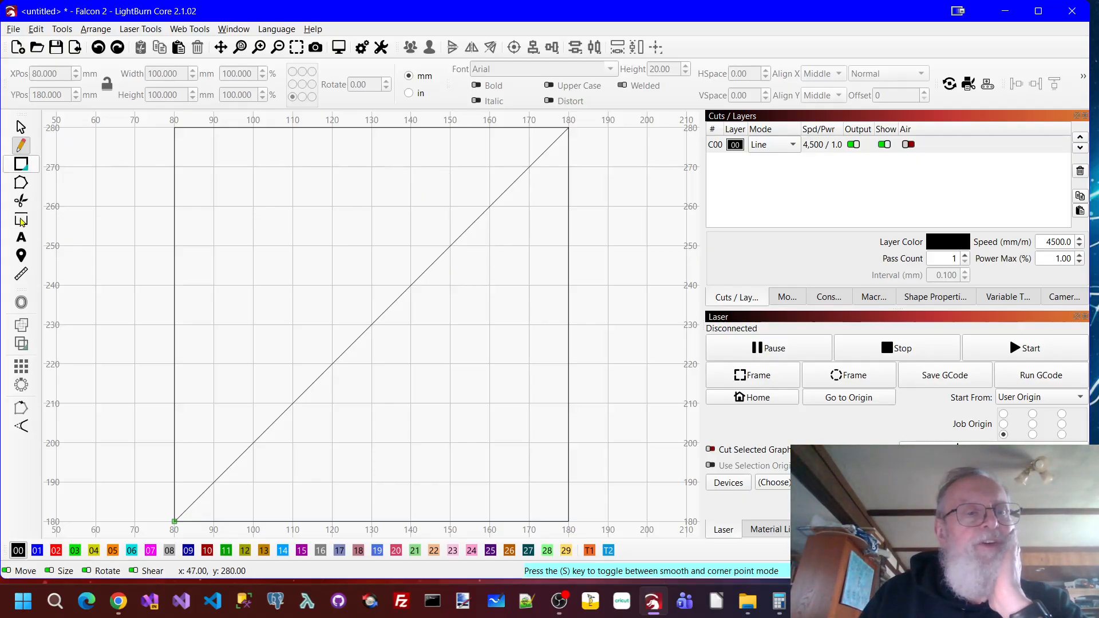
Trim away the square's top and left edges to leave the lower-right triangle, and set layer 00's mode to Fill.
click(21, 200)
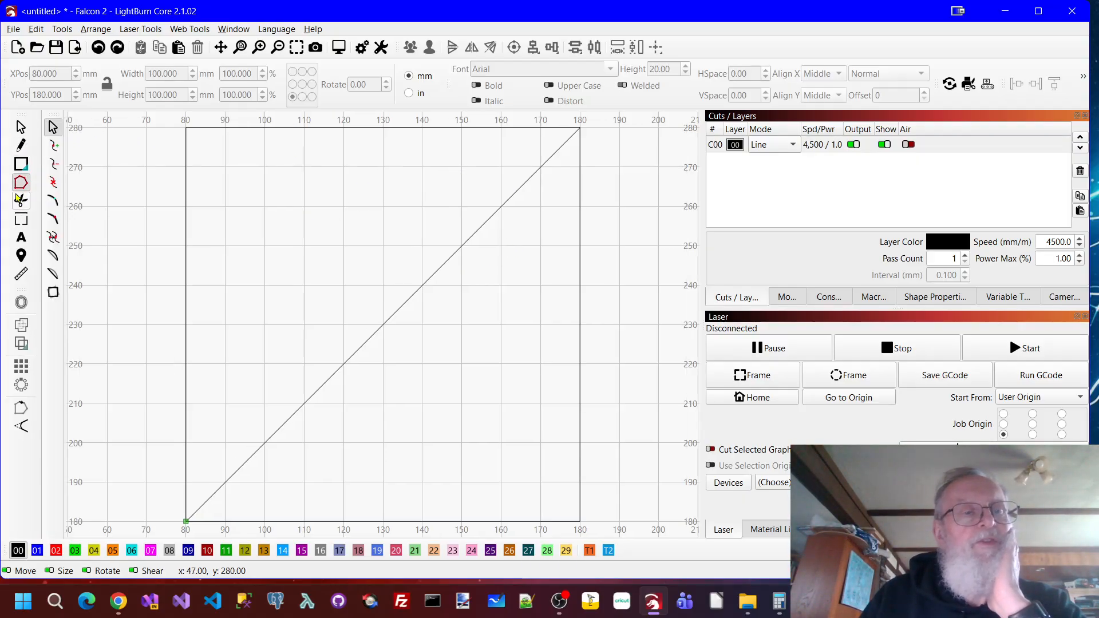
click(265, 128)
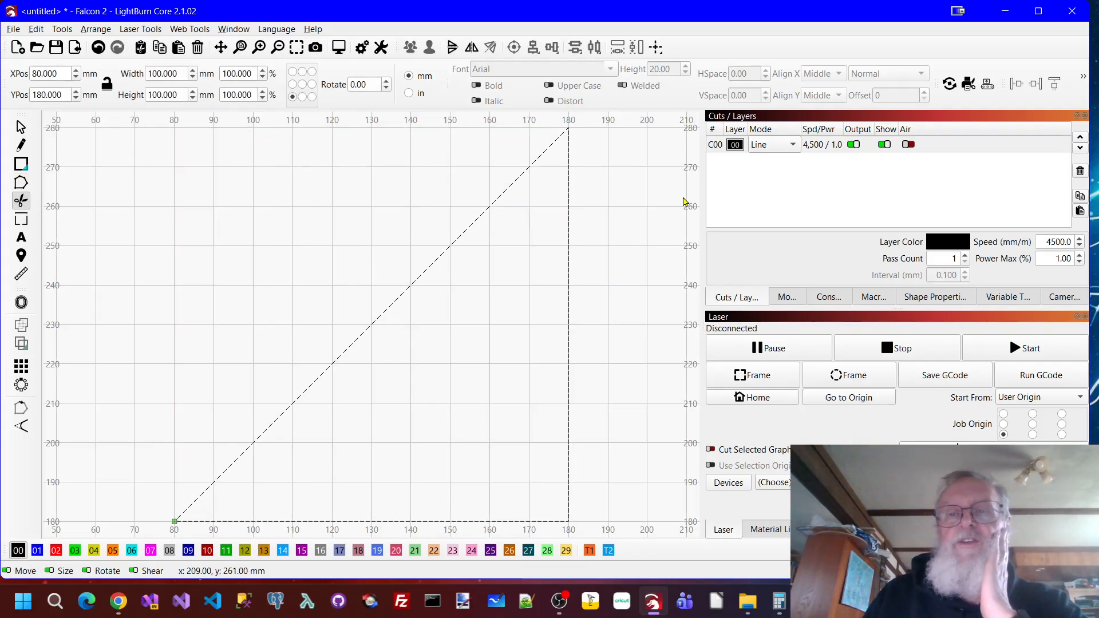
click(788, 145)
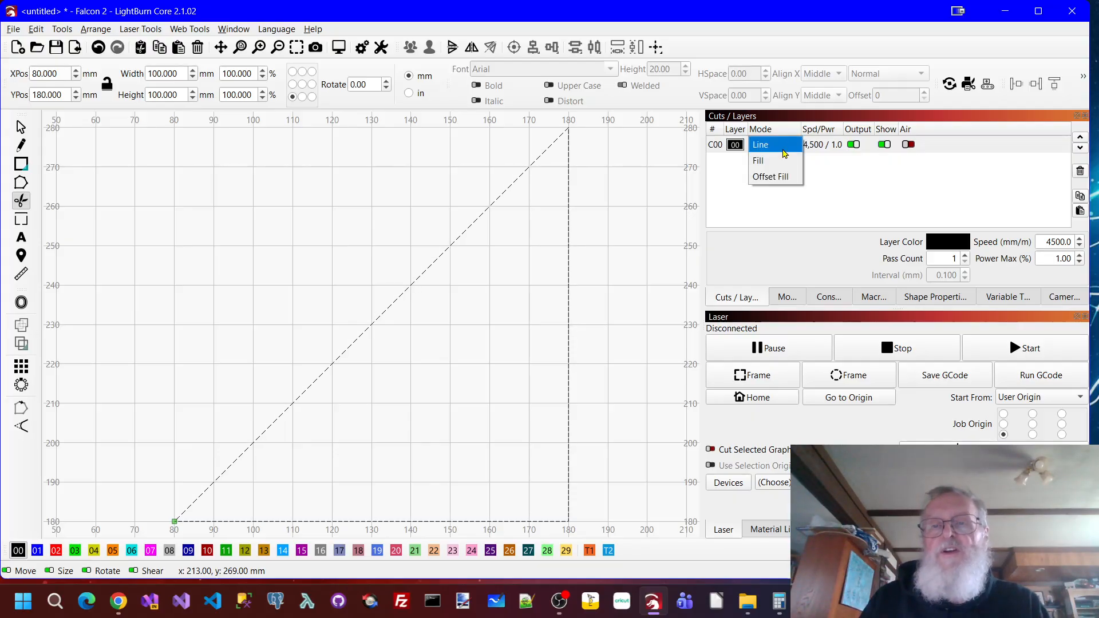
click(768, 163)
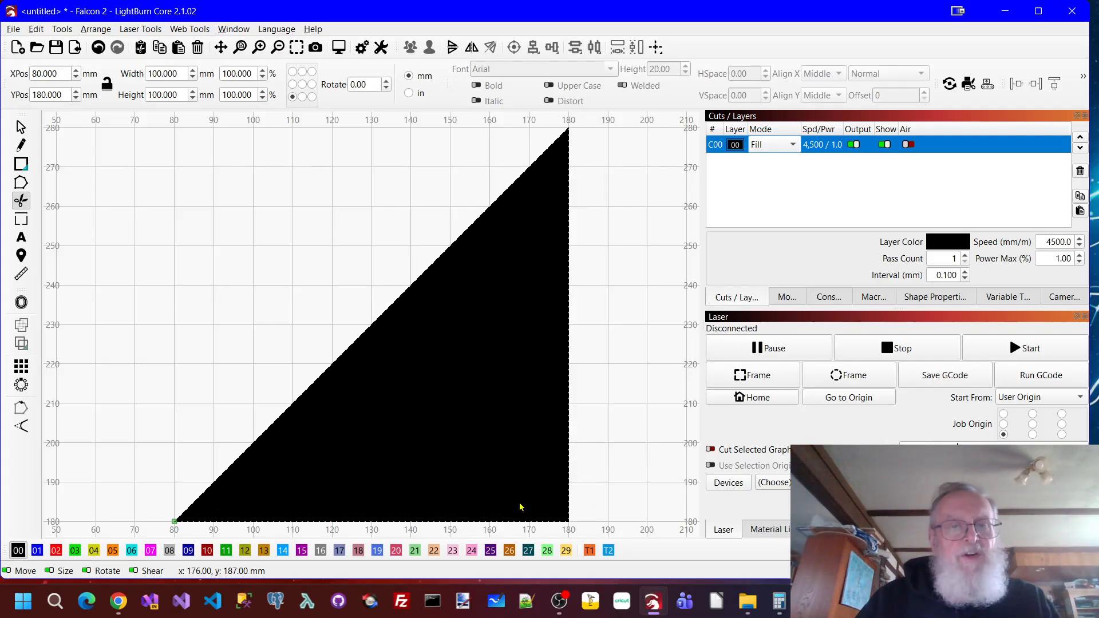
Measure the segment lengths of the triangle's base, vertical side and hypotenuse.
scroll(410, 260, down, 3)
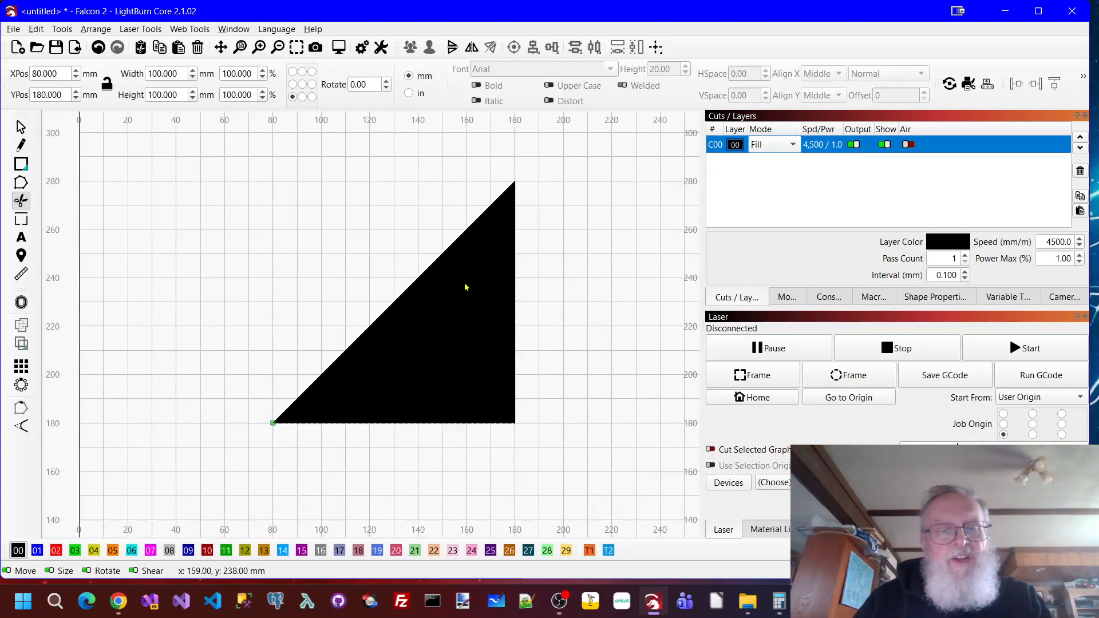
click(21, 275)
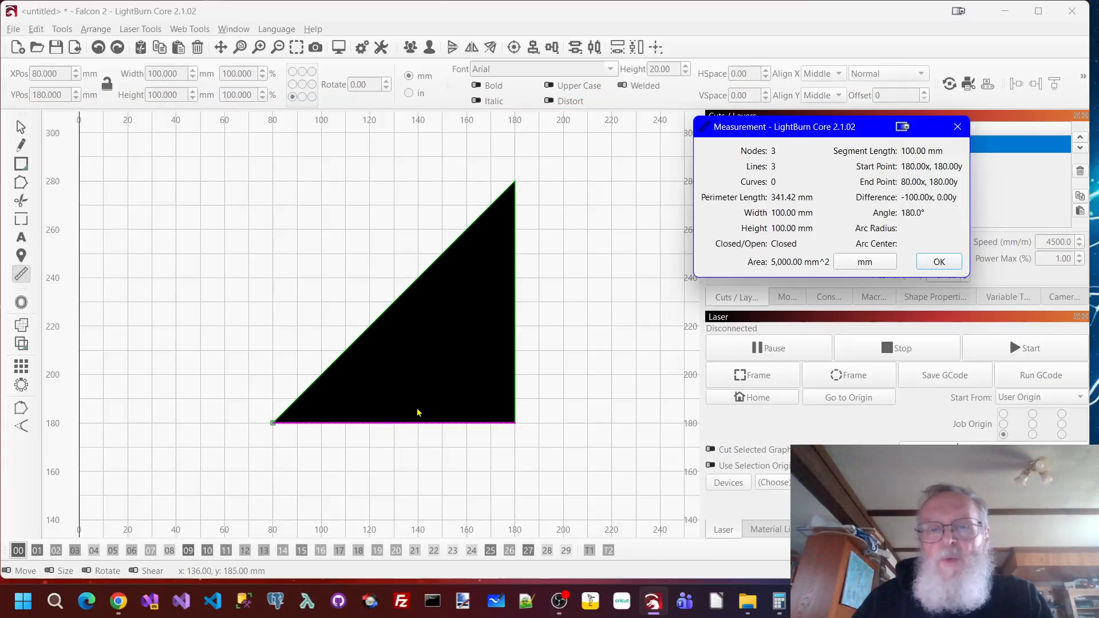
click(515, 298)
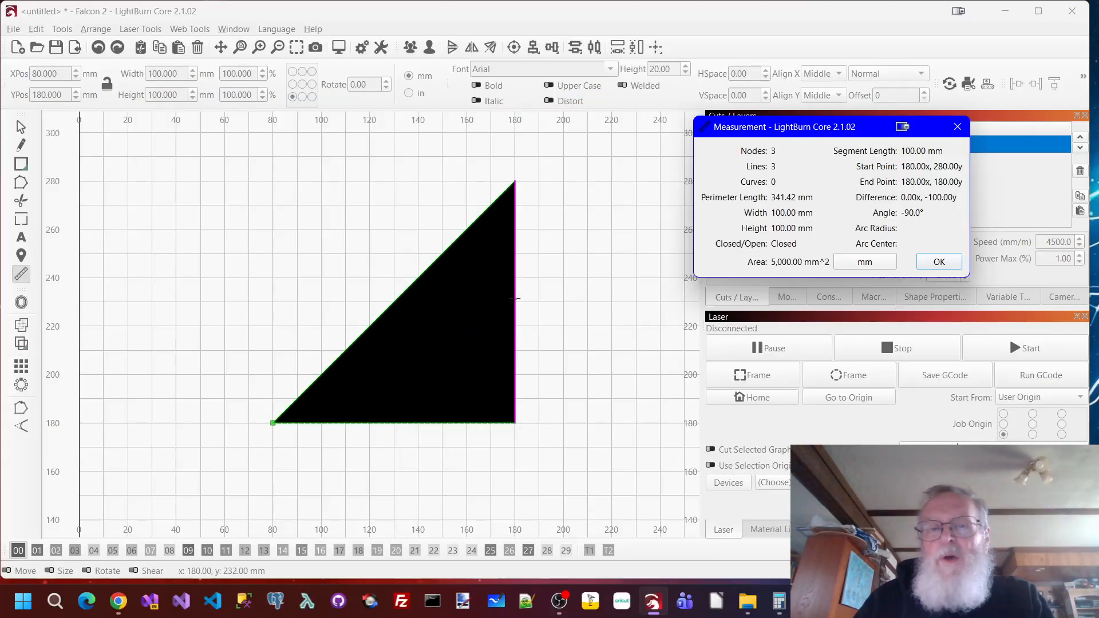
click(429, 269)
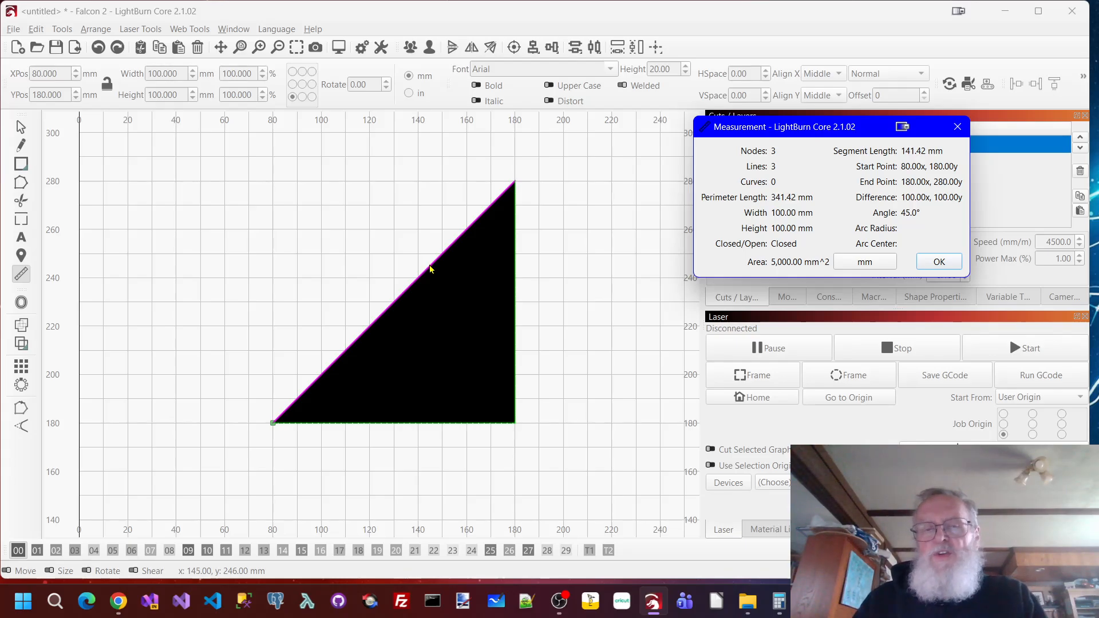
click(515, 364)
Switch to Calculator, compute the square root of 100² × 2, and compare it with the hypotenuse's measured segment length.
click(787, 601)
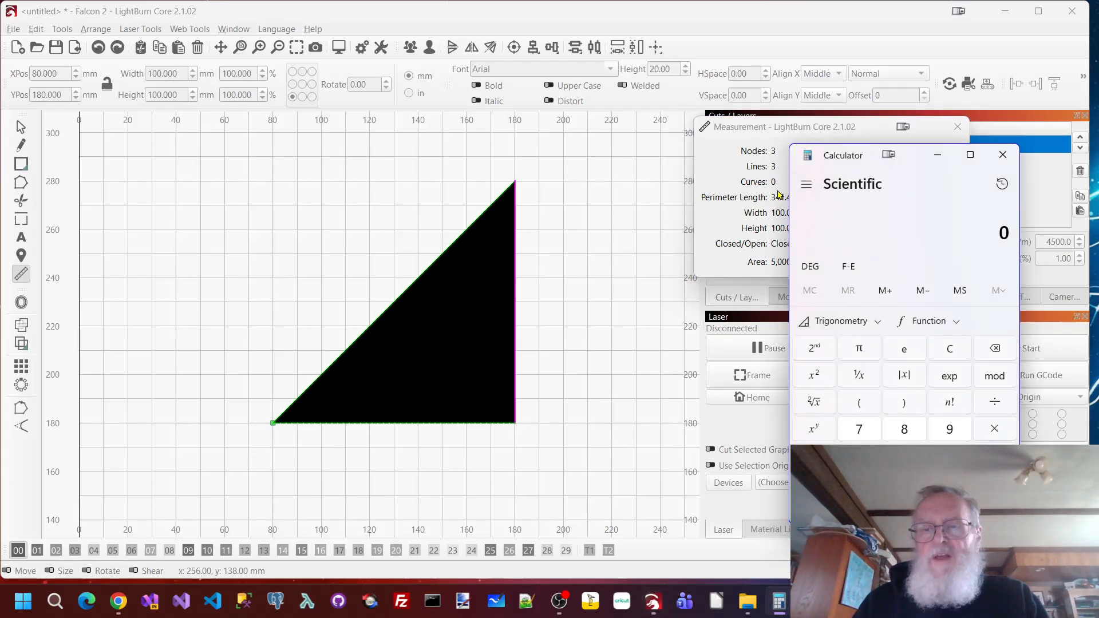
text(100)
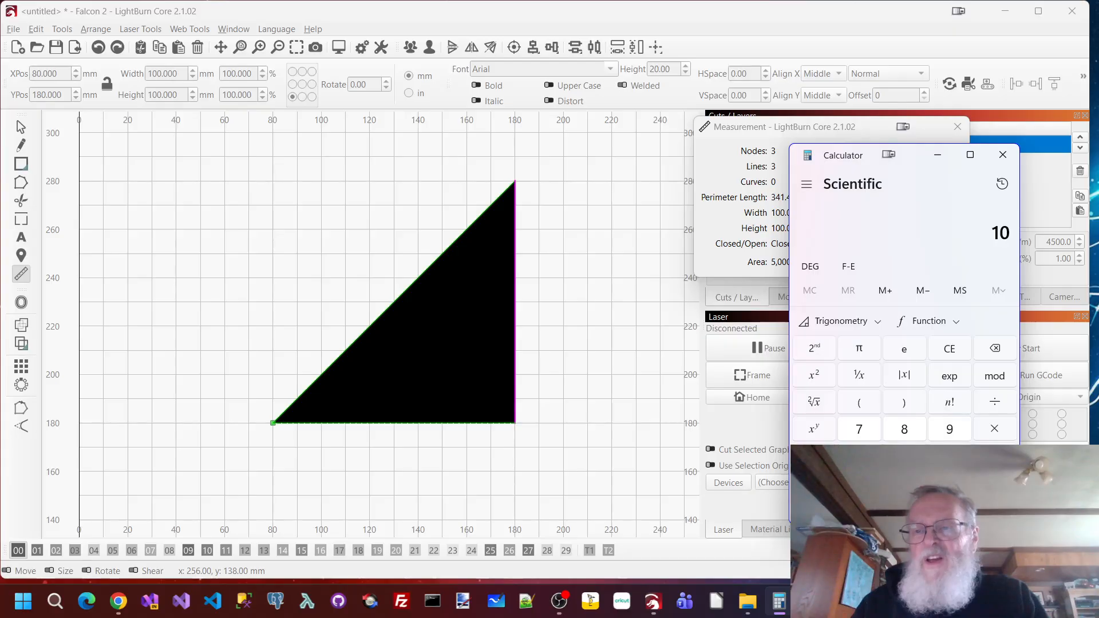
click(813, 378)
click(996, 430)
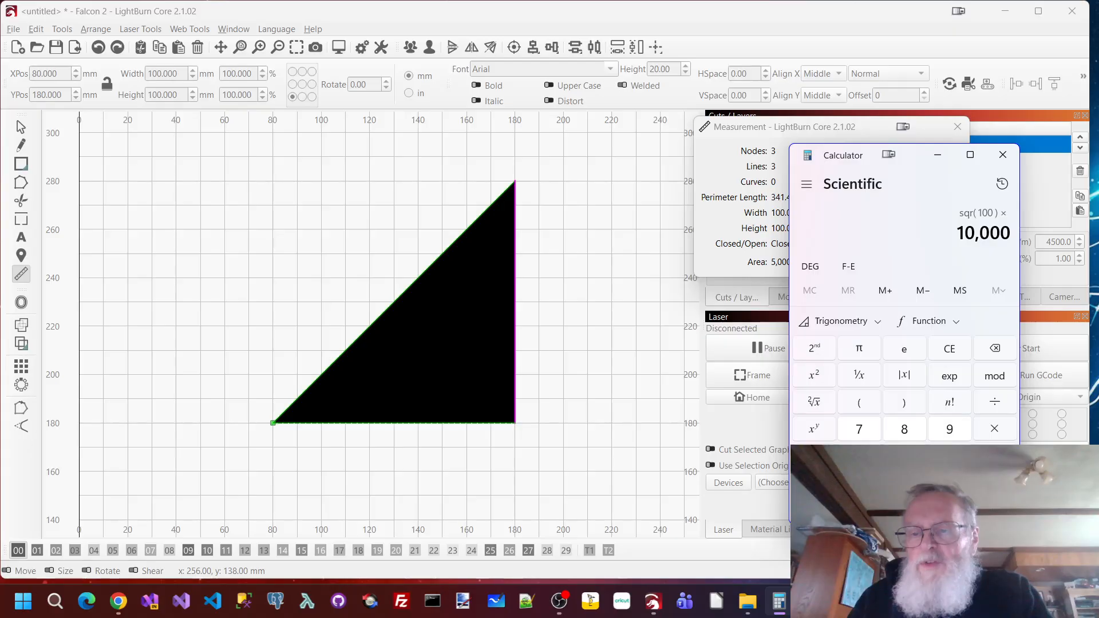
text(2)
key(Return)
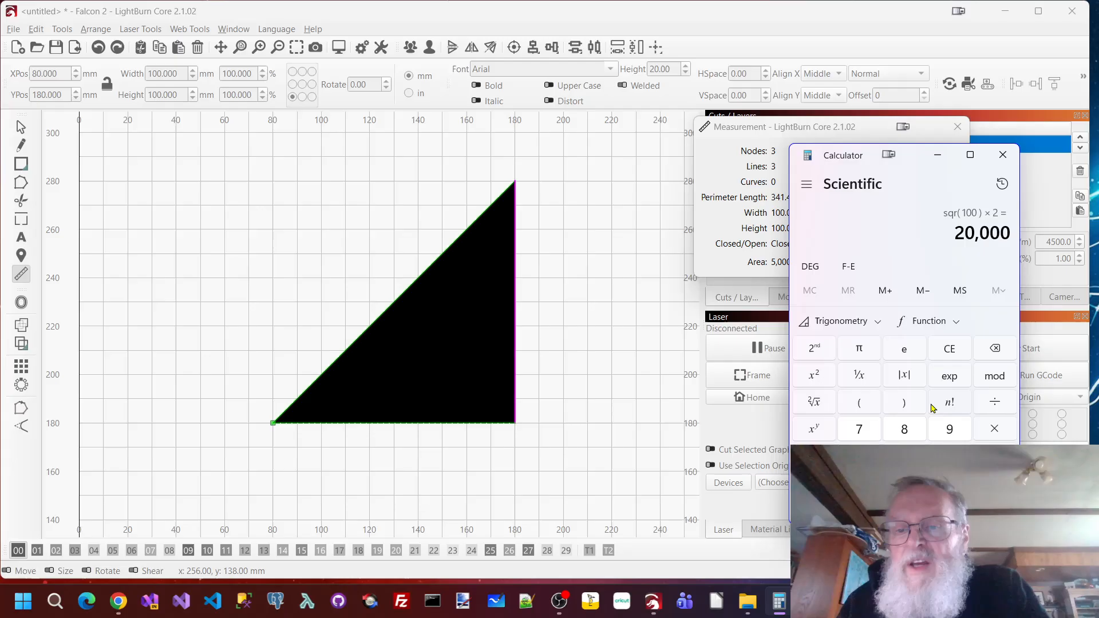
click(821, 403)
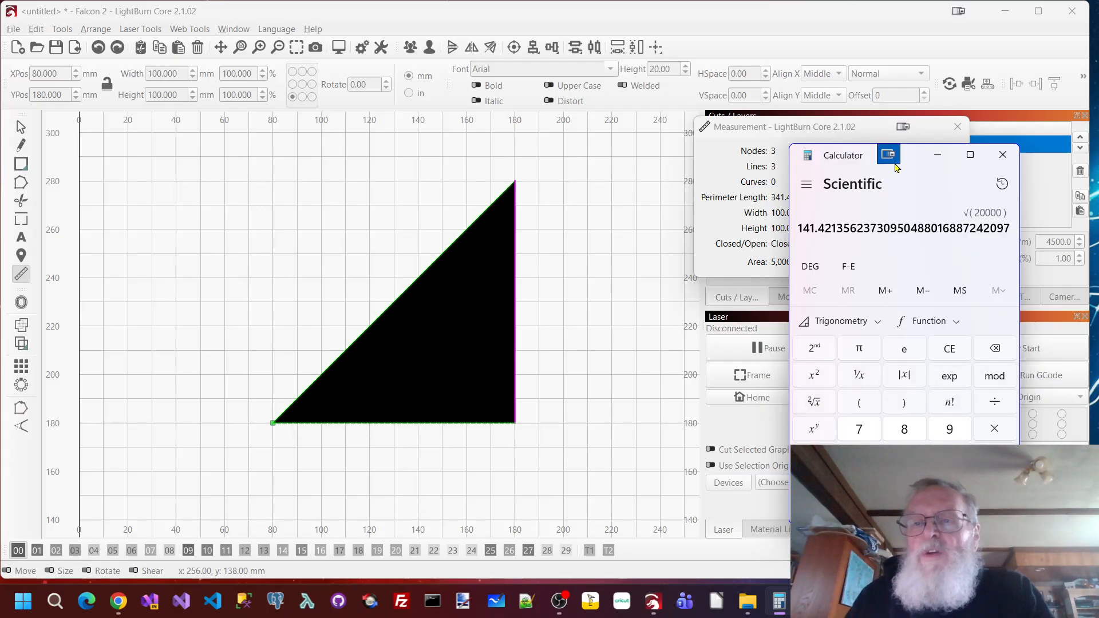
drag(916, 162, 874, 240)
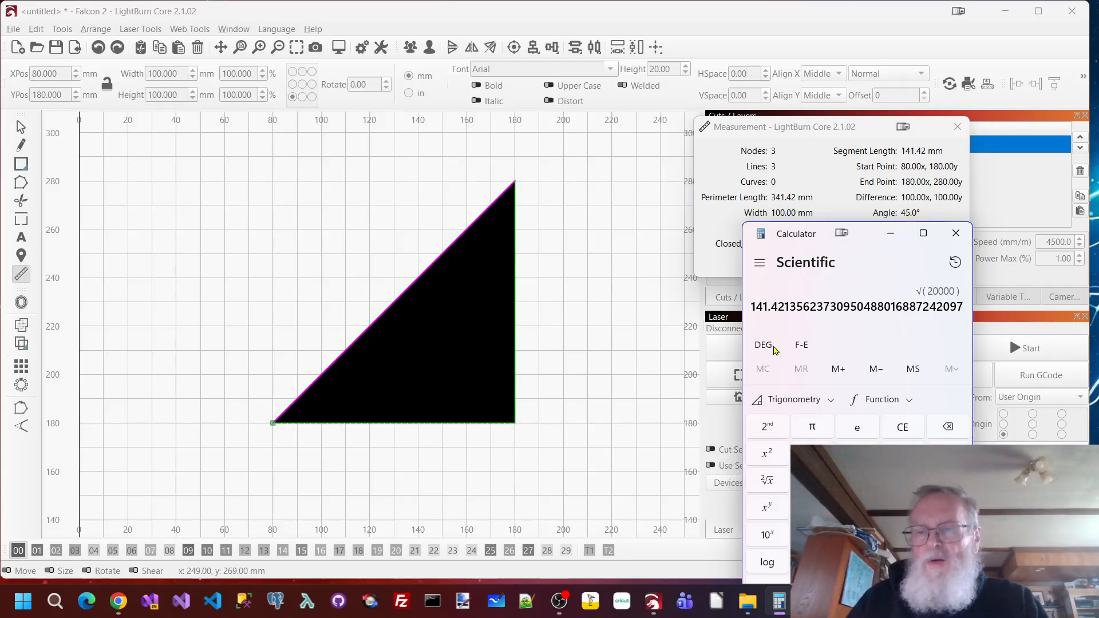
click(896, 432)
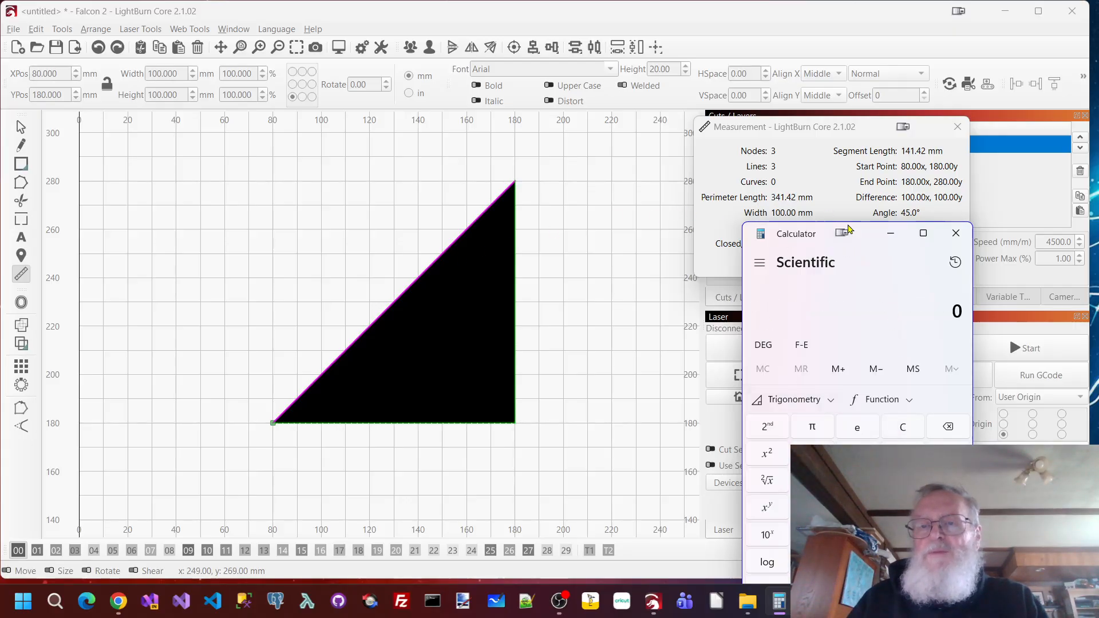
Dismiss the calculator and measurement windows, and undo the fill, trims and diagonal line to restore the plain 100 mm square.
click(901, 237)
click(943, 266)
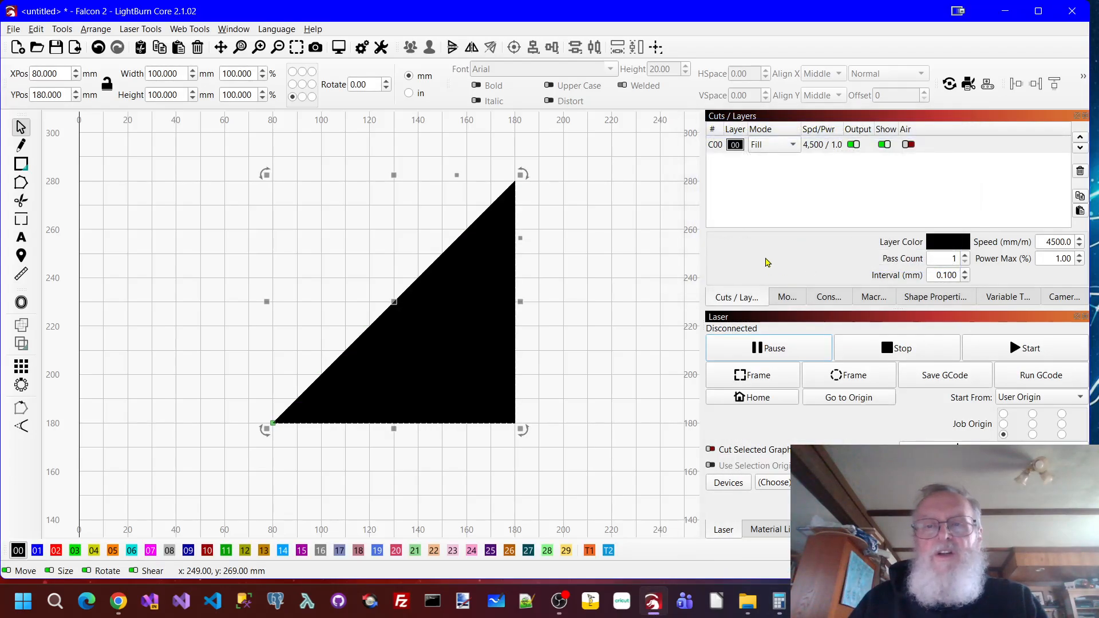
click(793, 140)
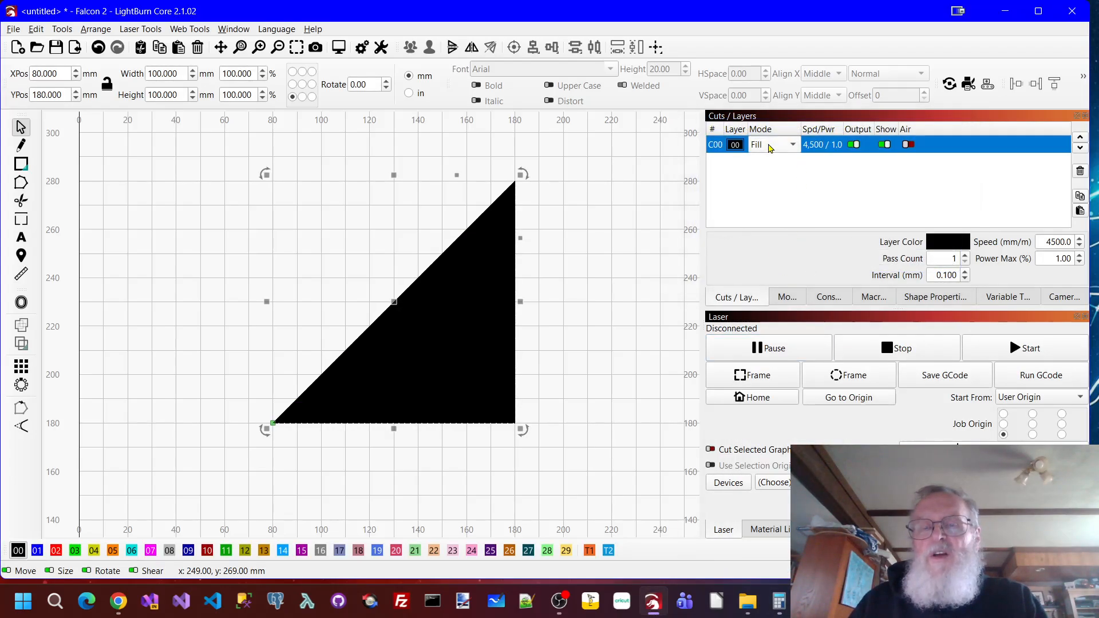
click(563, 318)
key(ctrl+a)
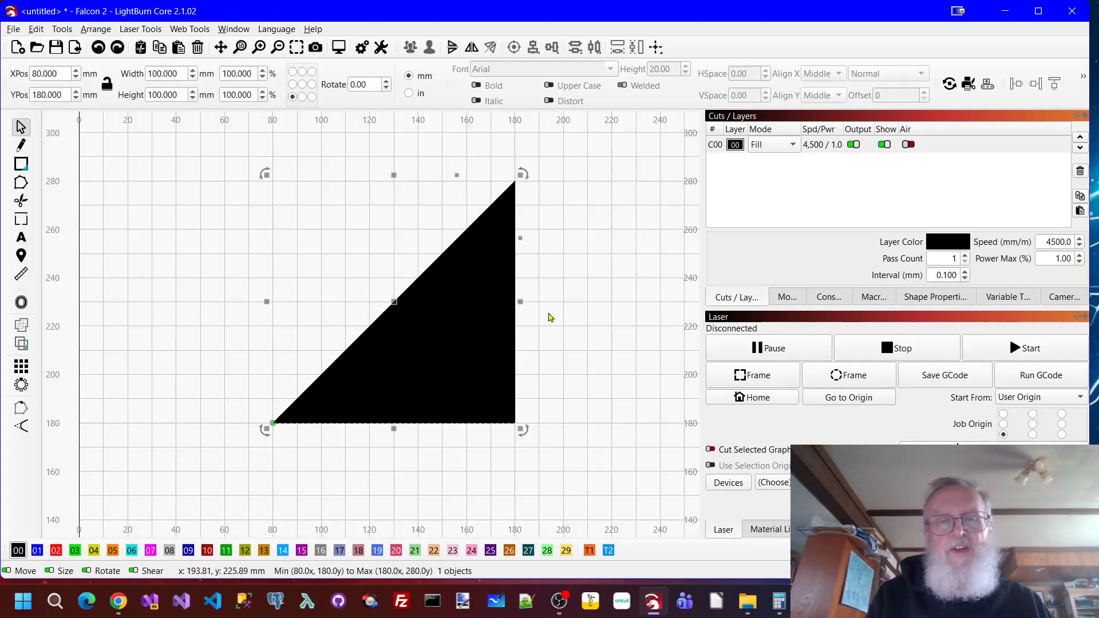
key(ctrl+z)
key(ctrl+z)
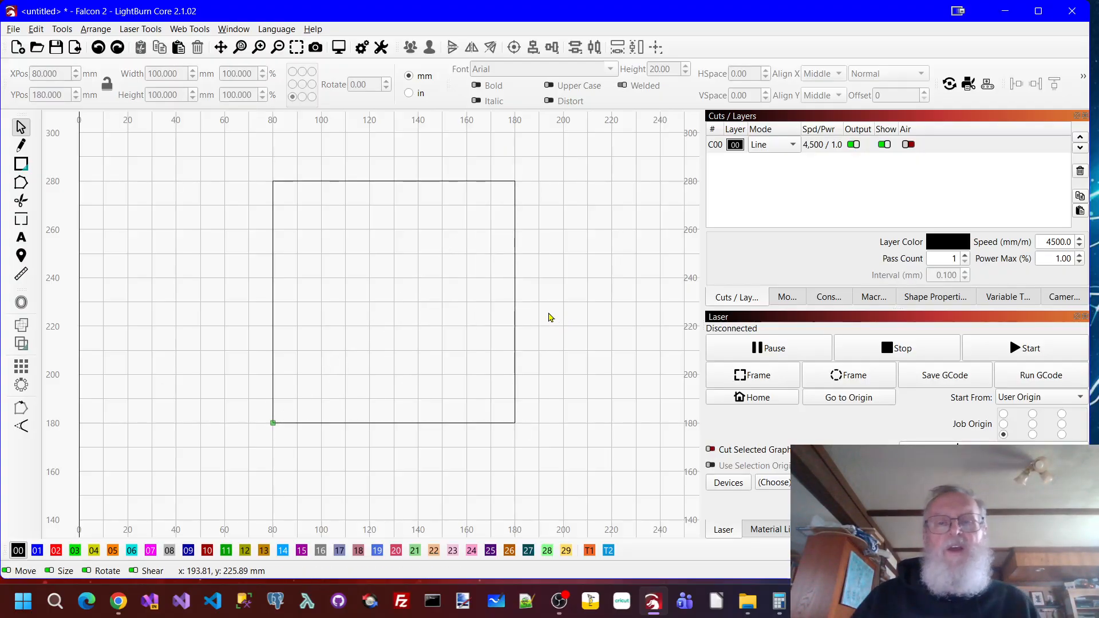
Draw a triangle about 120 mm wide and 77 mm high in the empty area to the right of the square.
scroll(582, 279, down, 1)
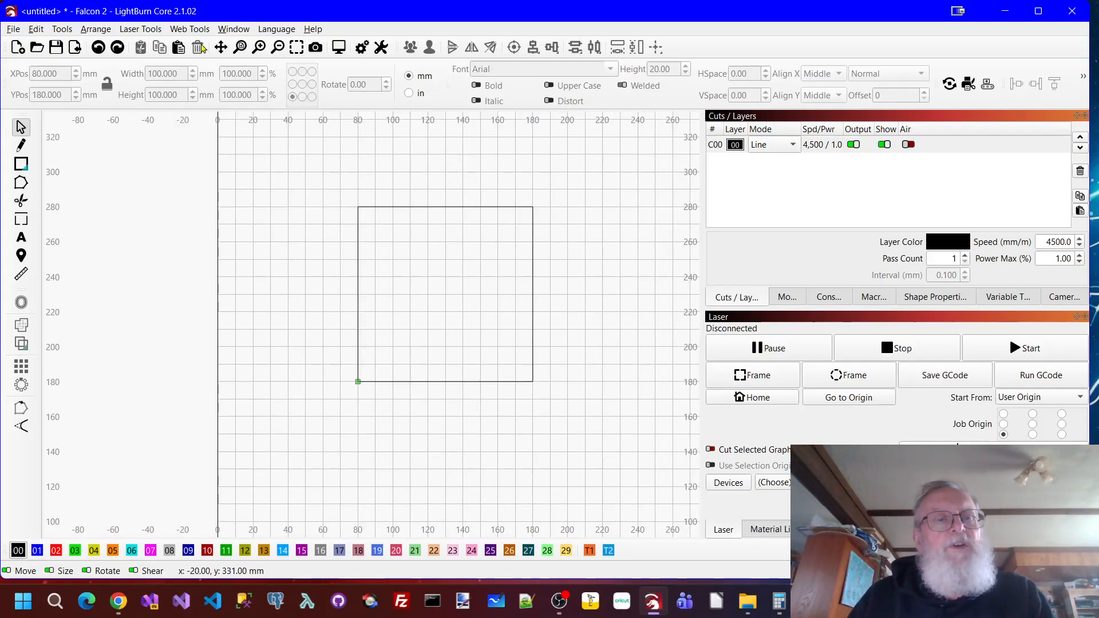
click(220, 47)
drag(289, 175, 75, 166)
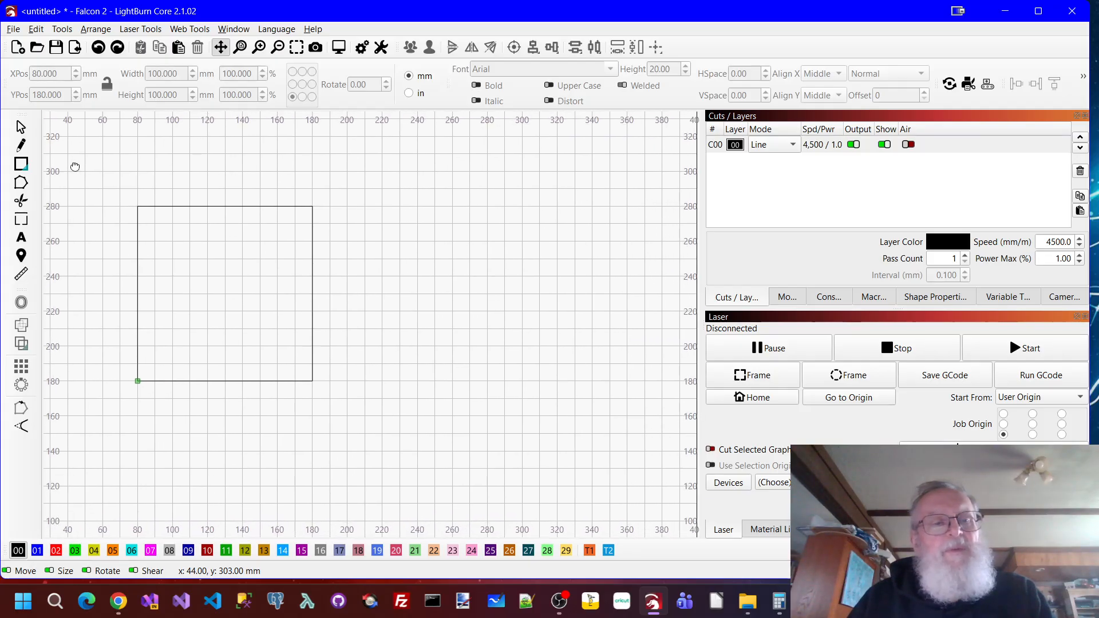
click(16, 165)
click(64, 198)
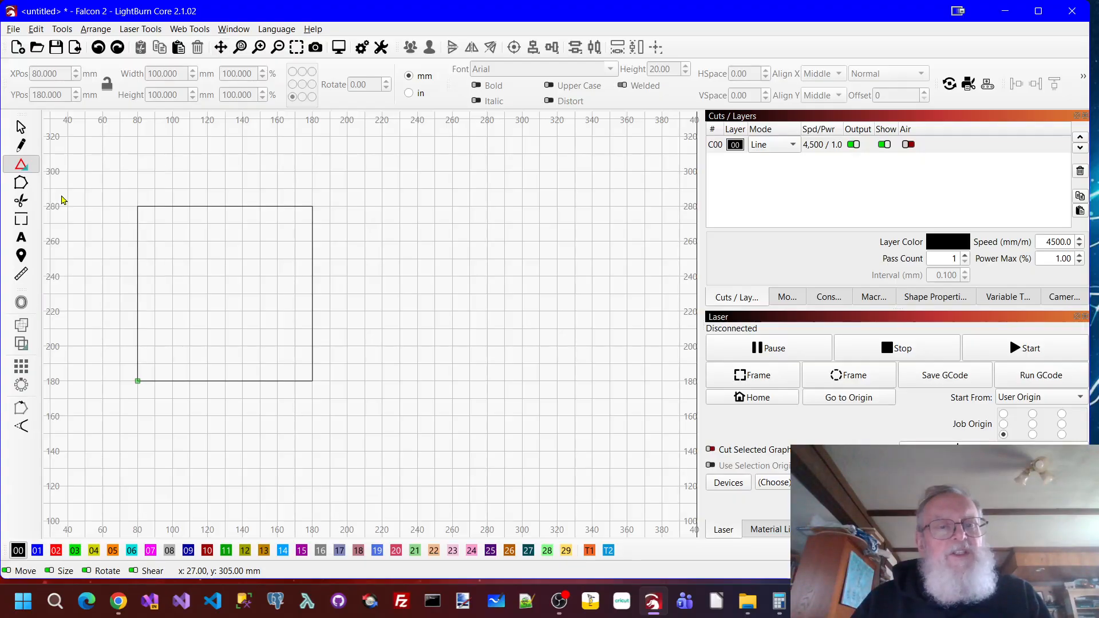
drag(368, 304, 610, 481)
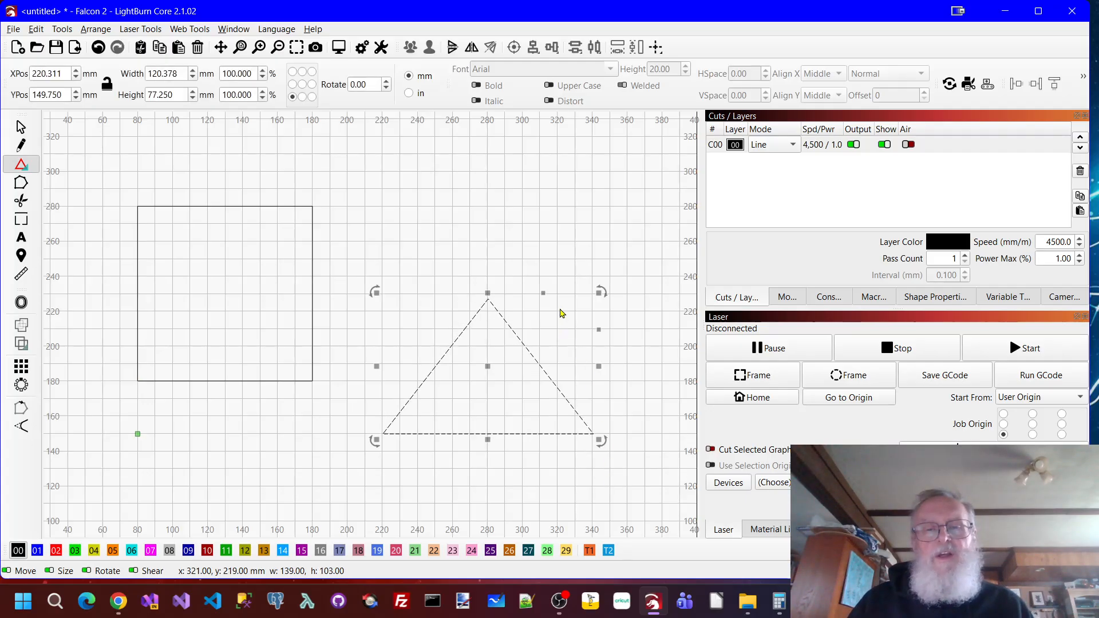
key(Escape)
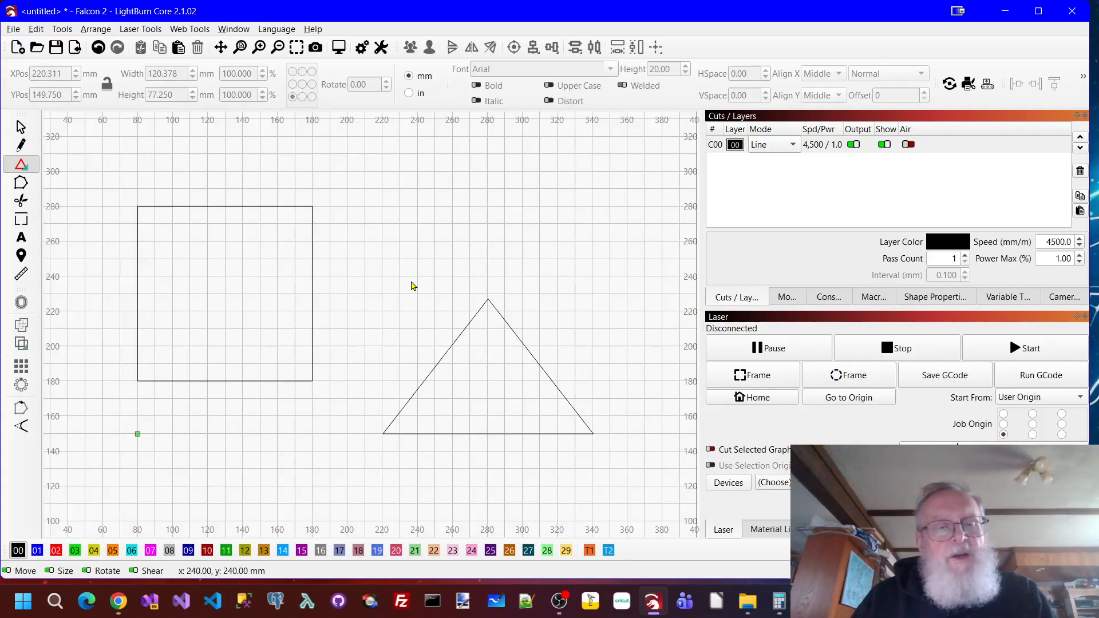
Set the triangle's width and height to 100 mm each to match the square.
click(312, 269)
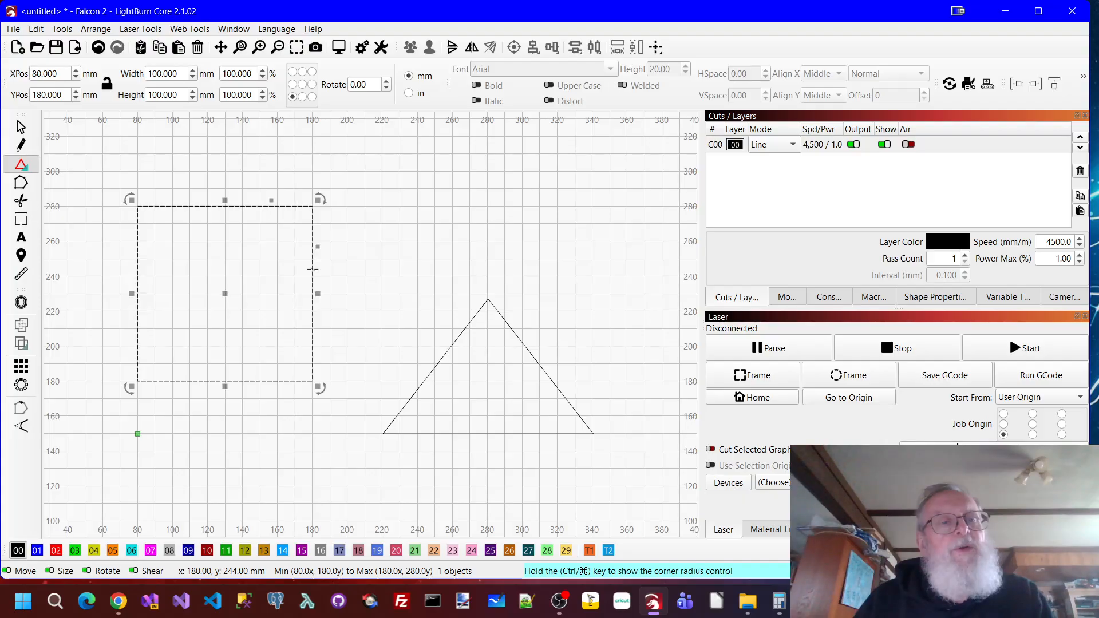
click(548, 379)
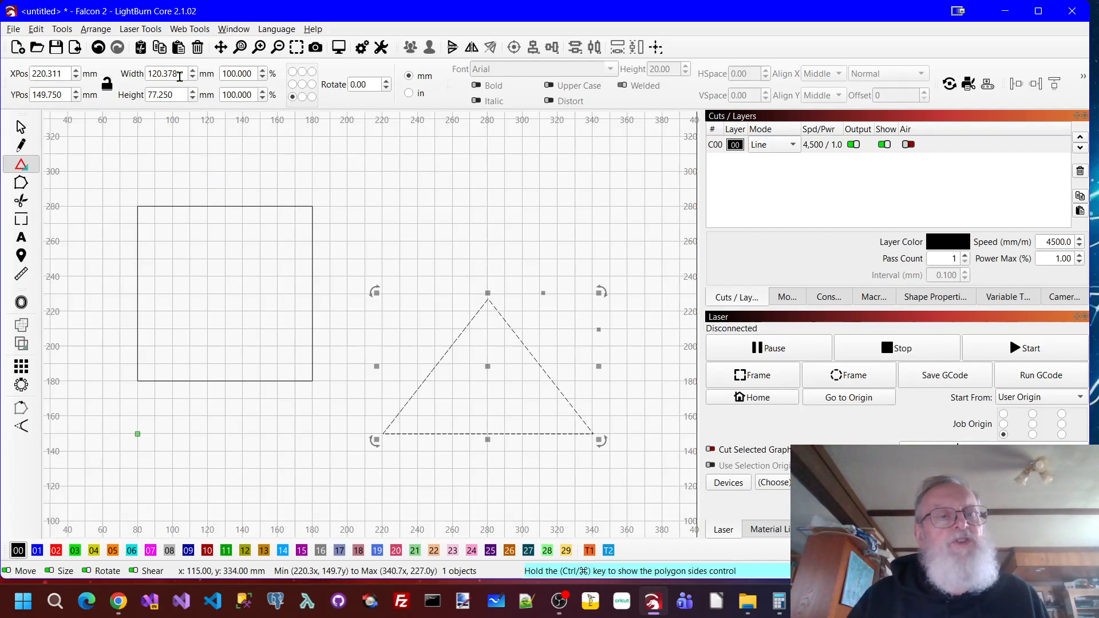
drag(181, 78, 140, 76)
text(100)
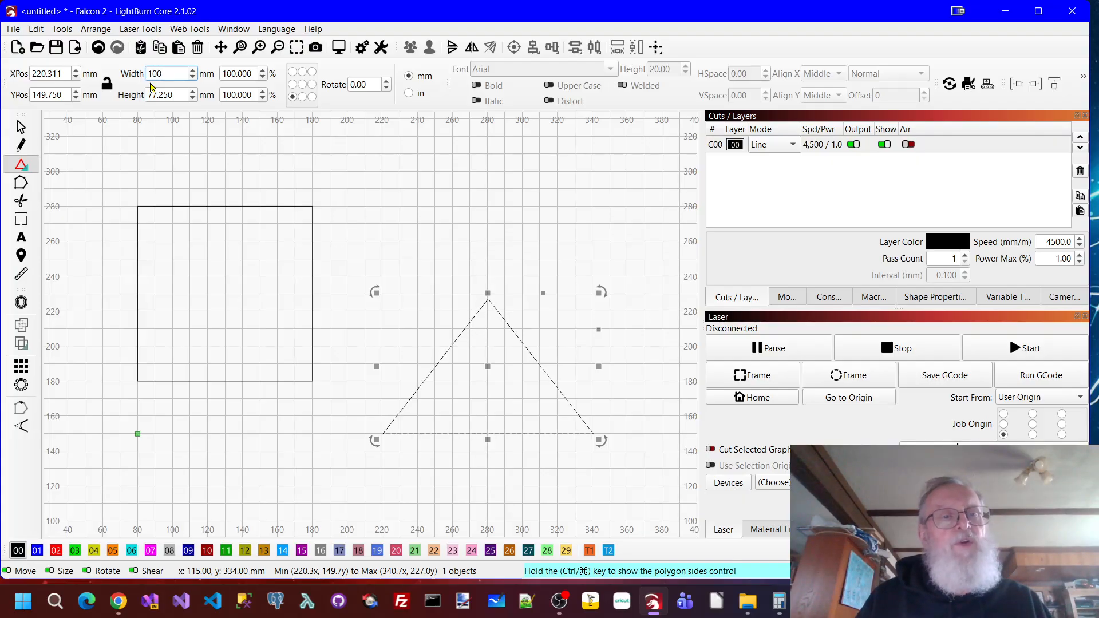
key(Tab)
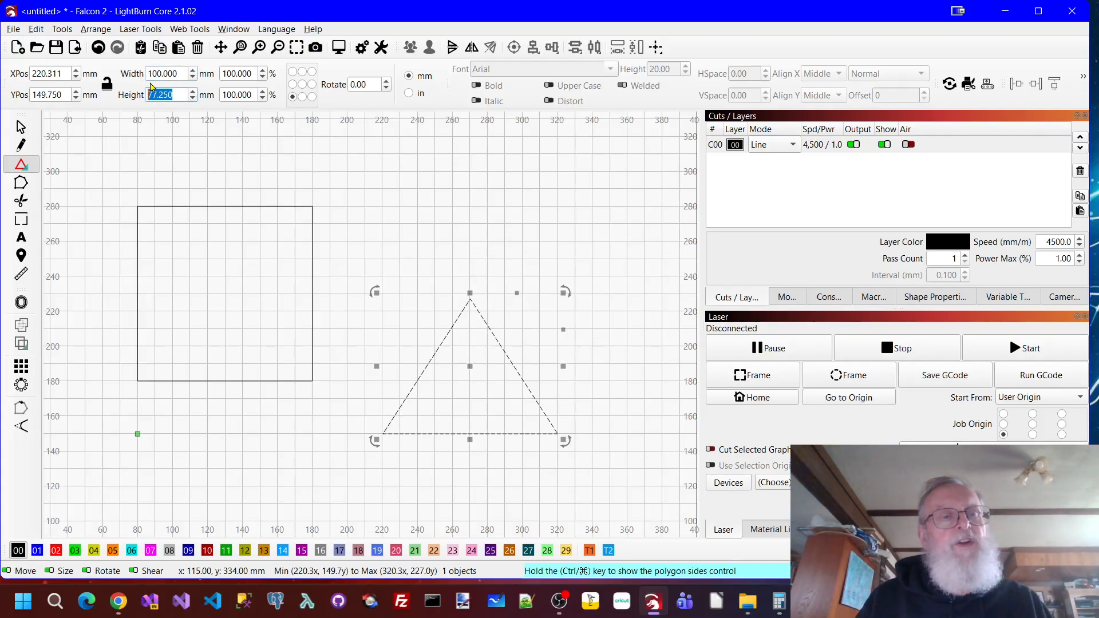
text(100)
key(Tab)
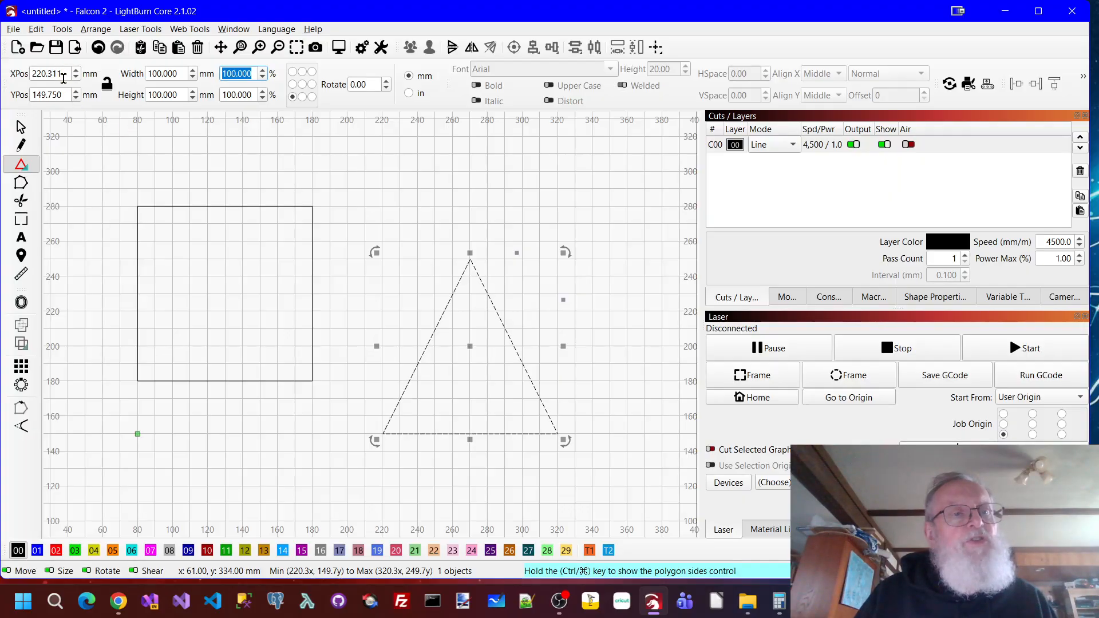
Set the triangle's Y position to 180 mm so its base lines up with the square's lower edge.
click(67, 96)
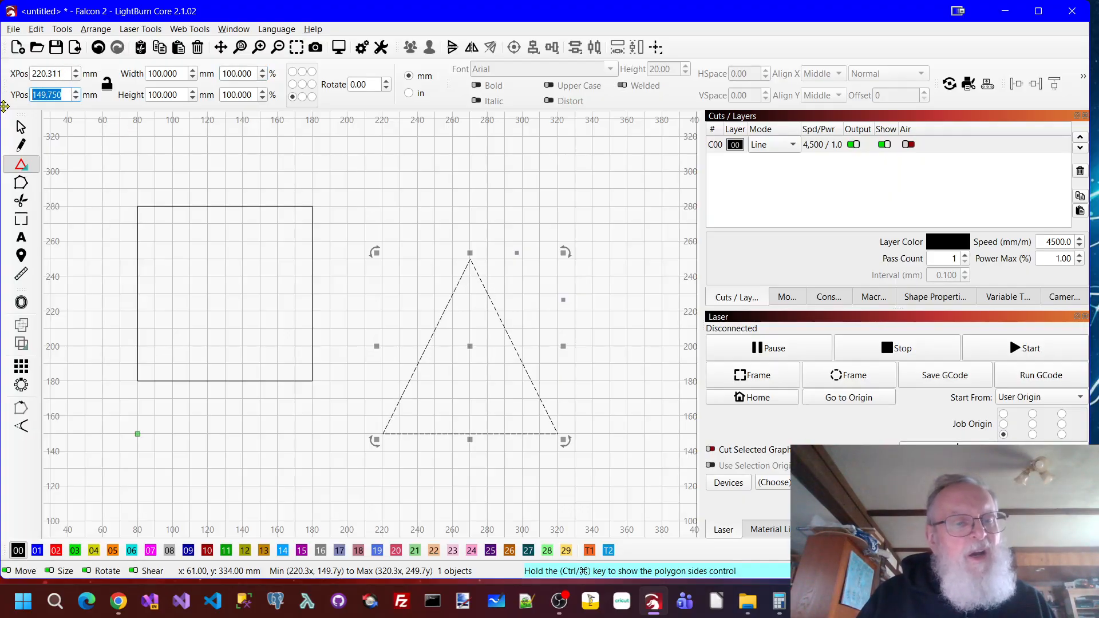
text(1)
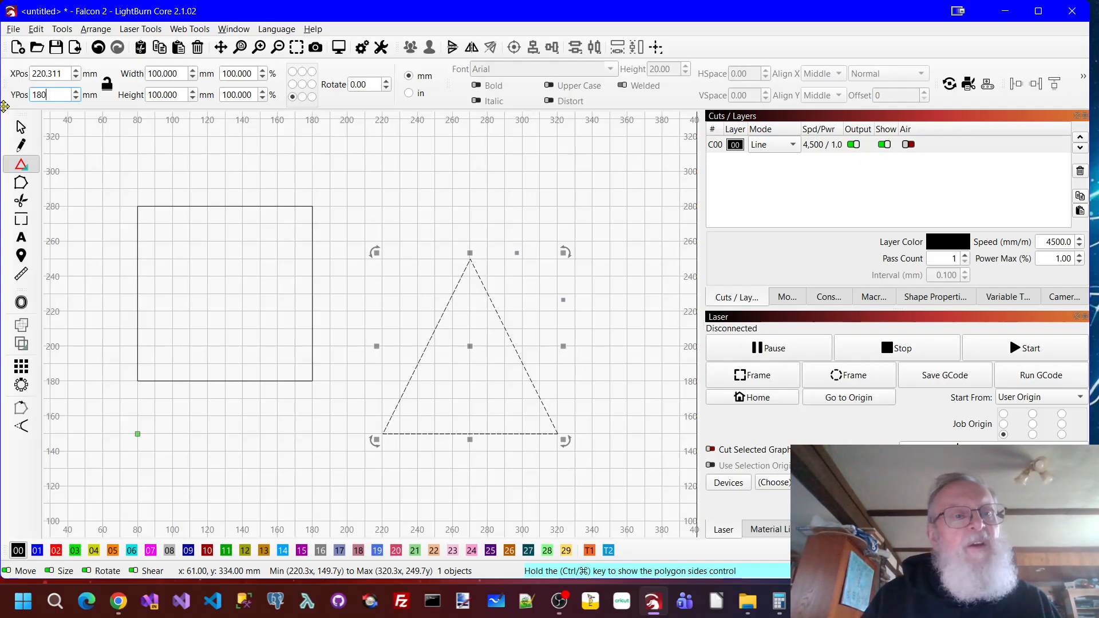
text(80)
key(Tab)
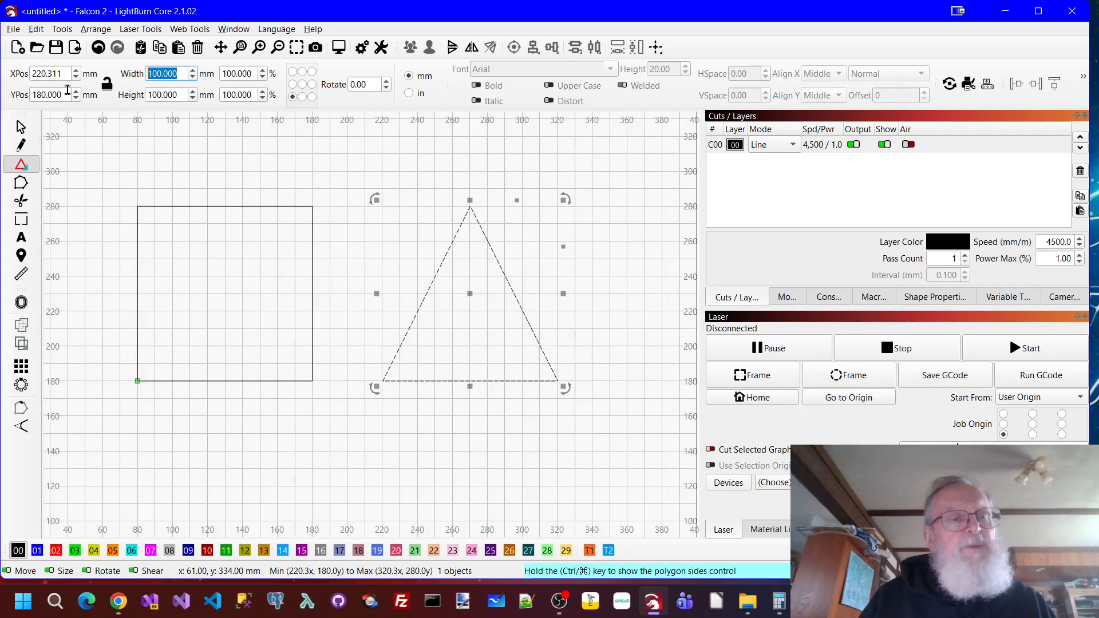
key(shift+Tab)
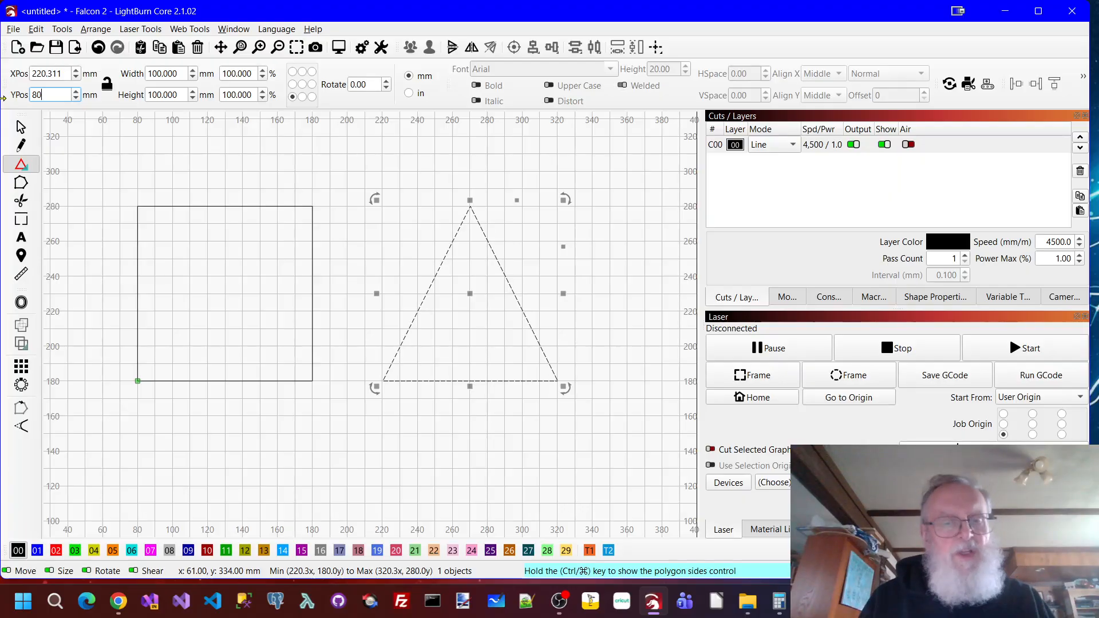
text(0)
key(Tab)
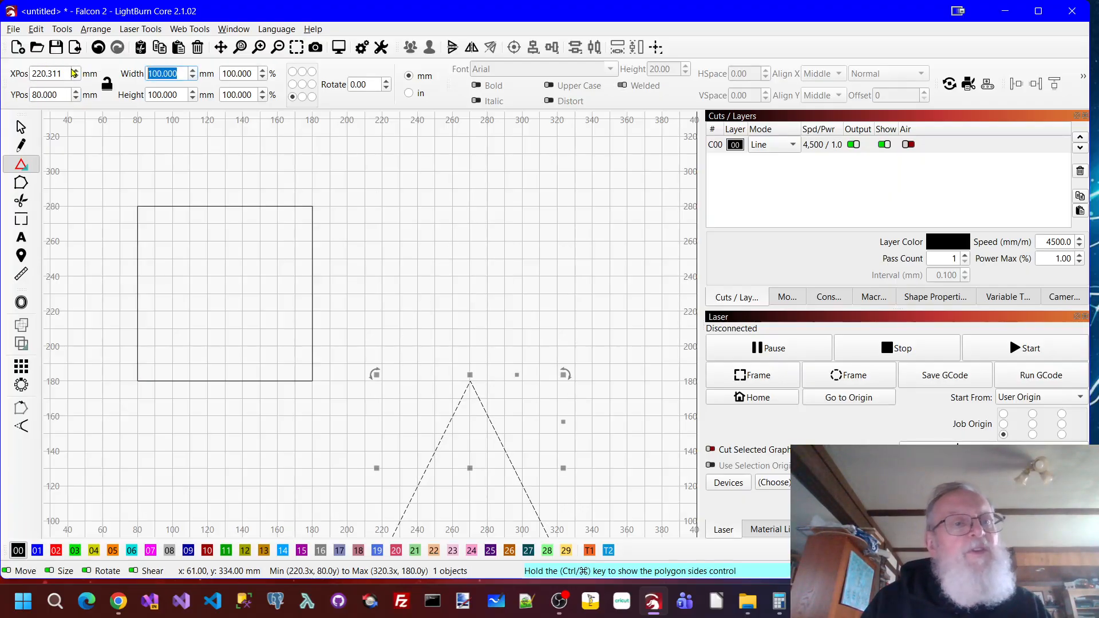
click(55, 94)
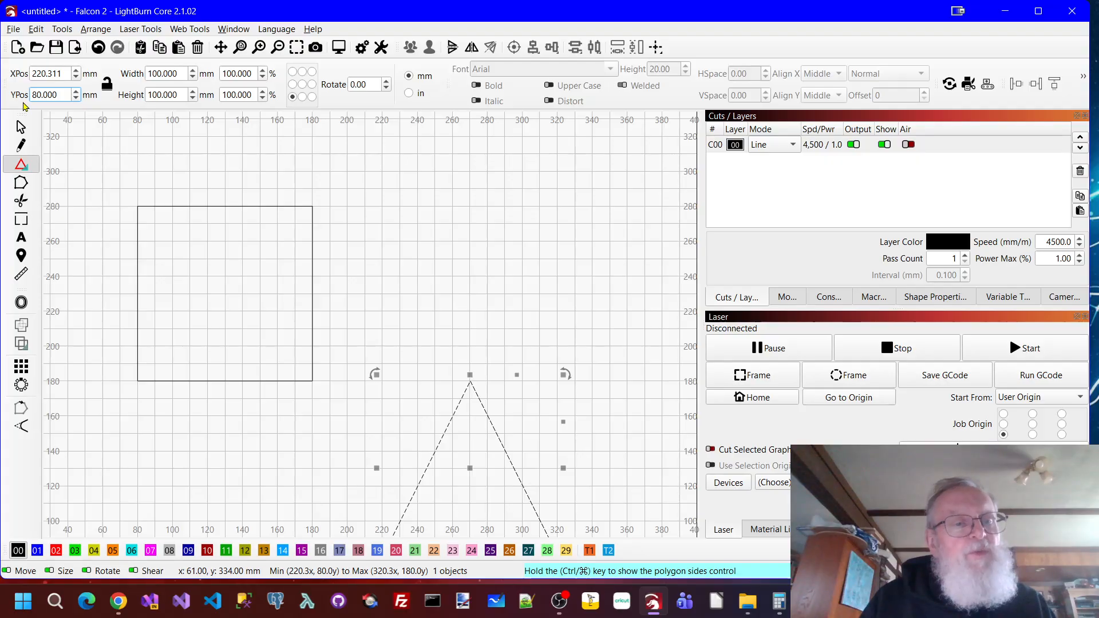
drag(64, 95, 7, 90)
text(180)
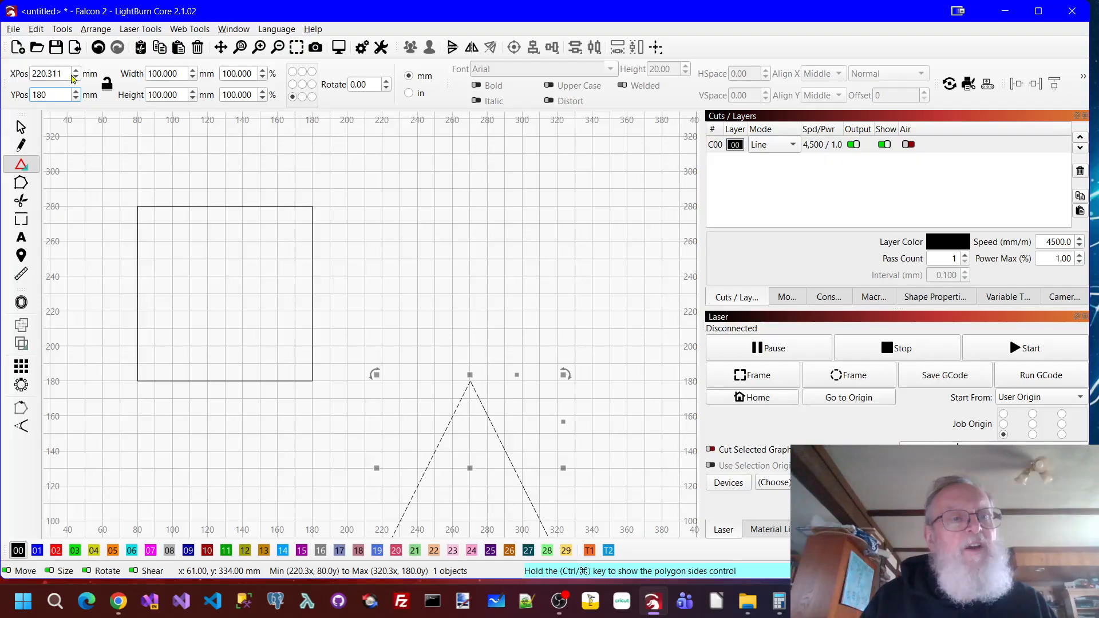
Set the triangle's X position to 80 mm so it sits inside the square, and clear the selection.
drag(66, 74, 11, 74)
text(6)
text(0)
key(Tab)
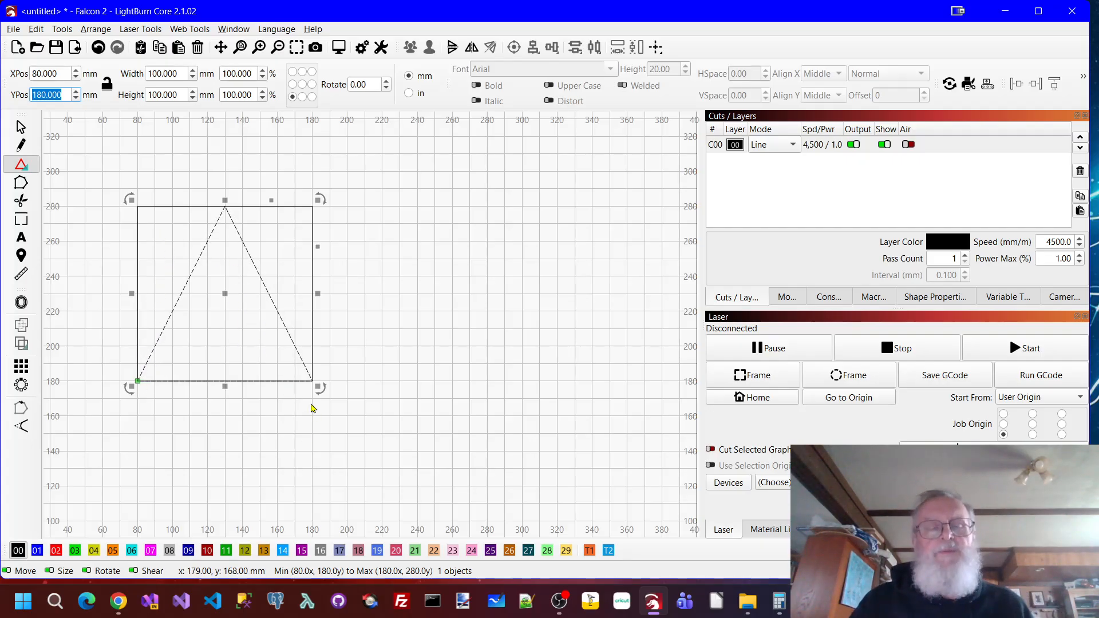
click(357, 254)
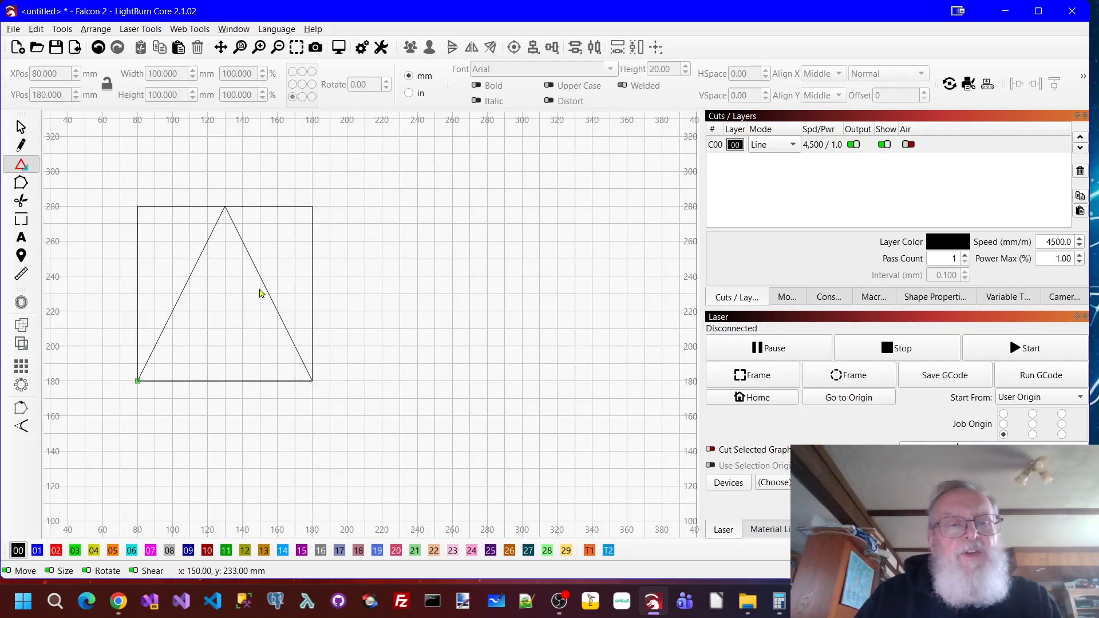
Assign the triangle inside the square to red layer 02.
click(267, 289)
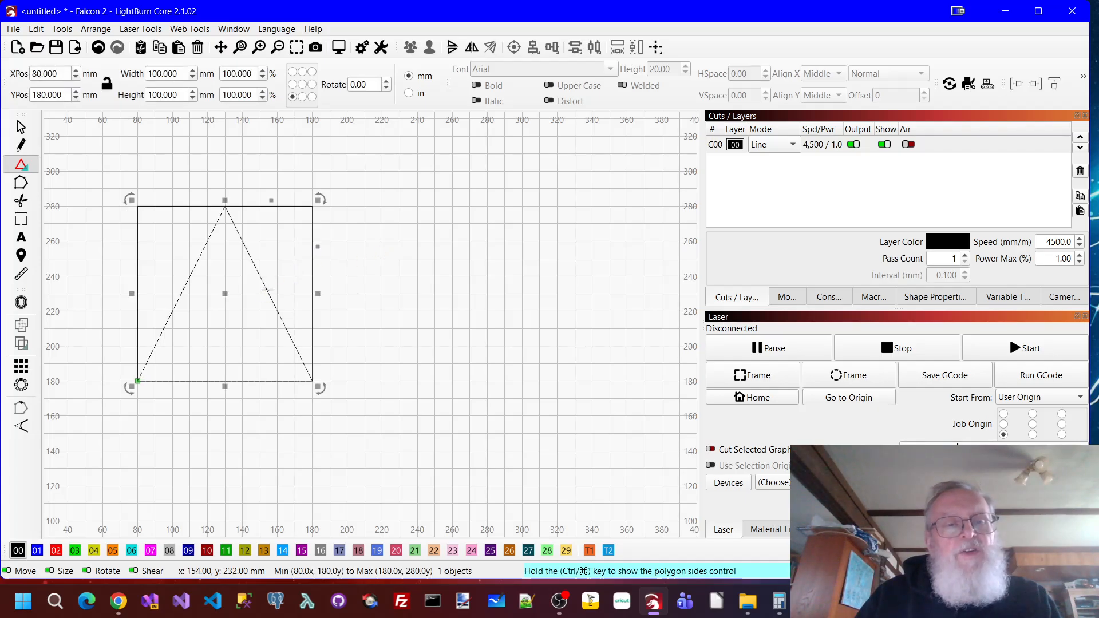
click(56, 550)
click(561, 268)
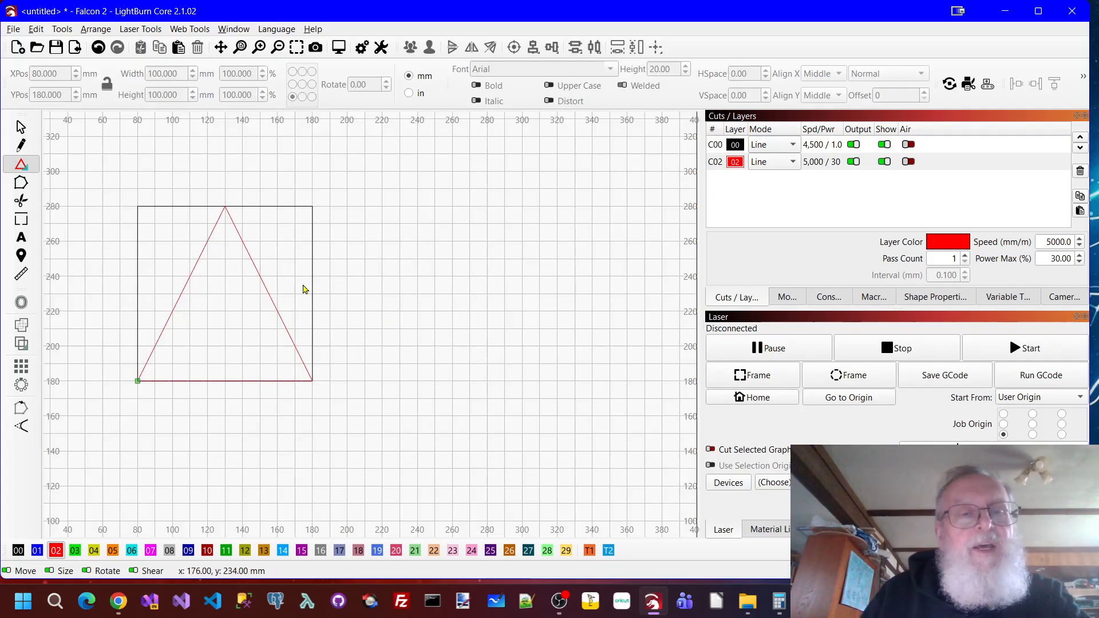
Warp the red triangle with the four-point warp, moving its upper-left warp corner onto the square's upper-right corner at 180, 280.
scroll(235, 264, up, 1)
click(296, 47)
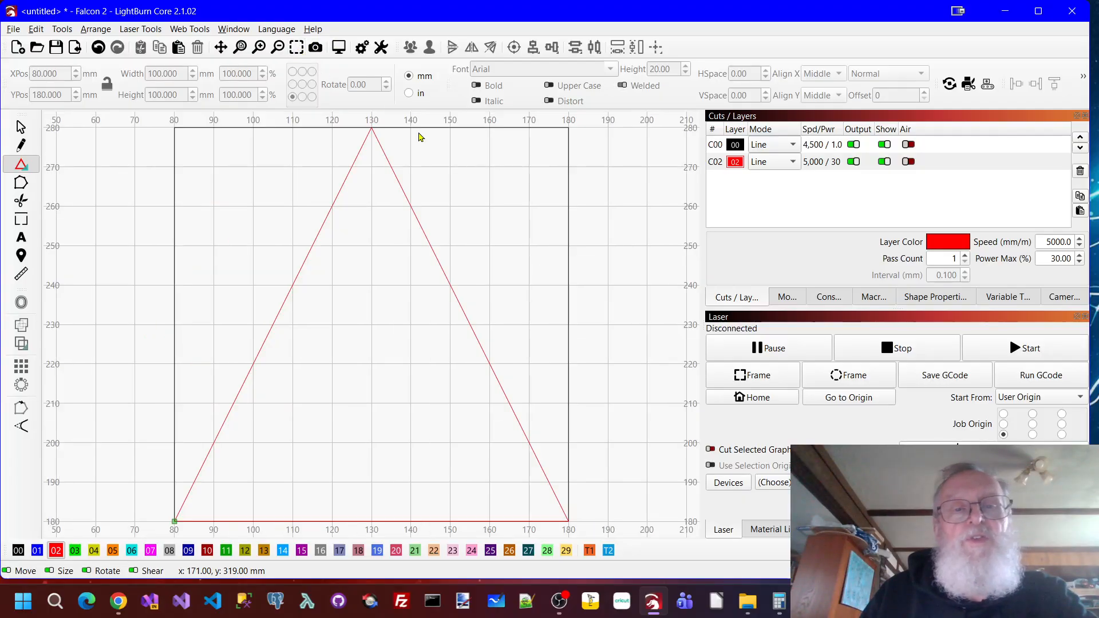
click(419, 224)
click(419, 223)
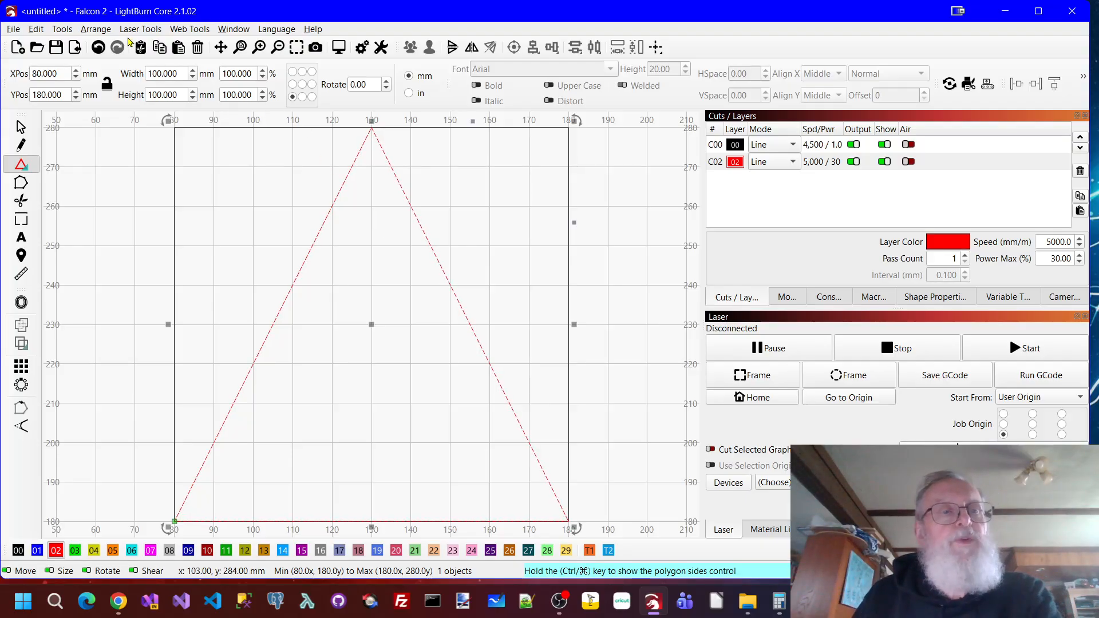
click(62, 30)
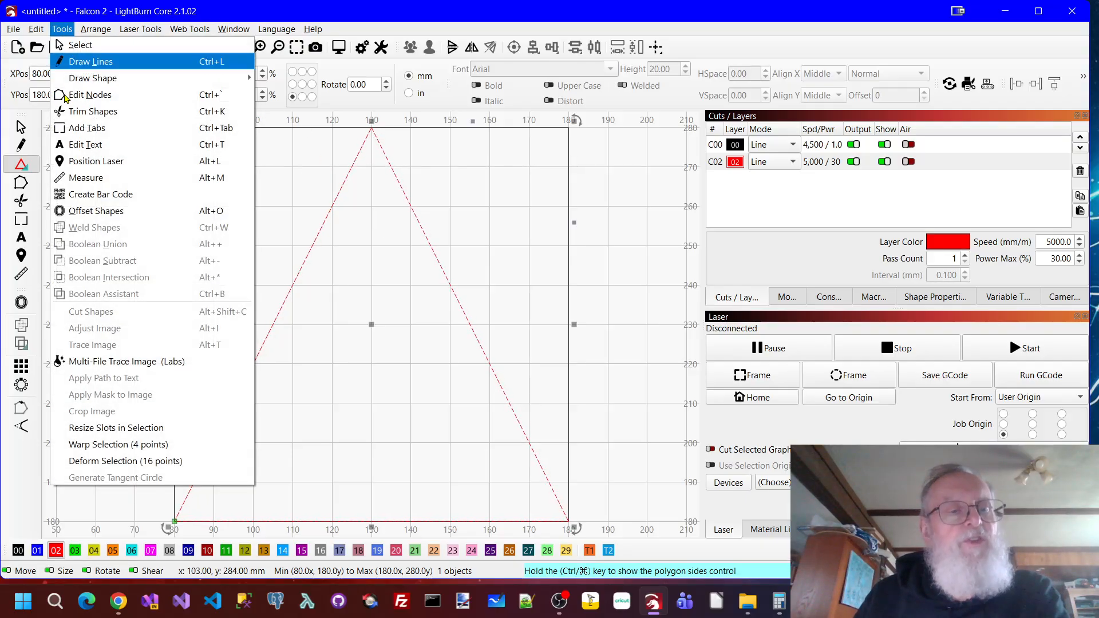
click(110, 444)
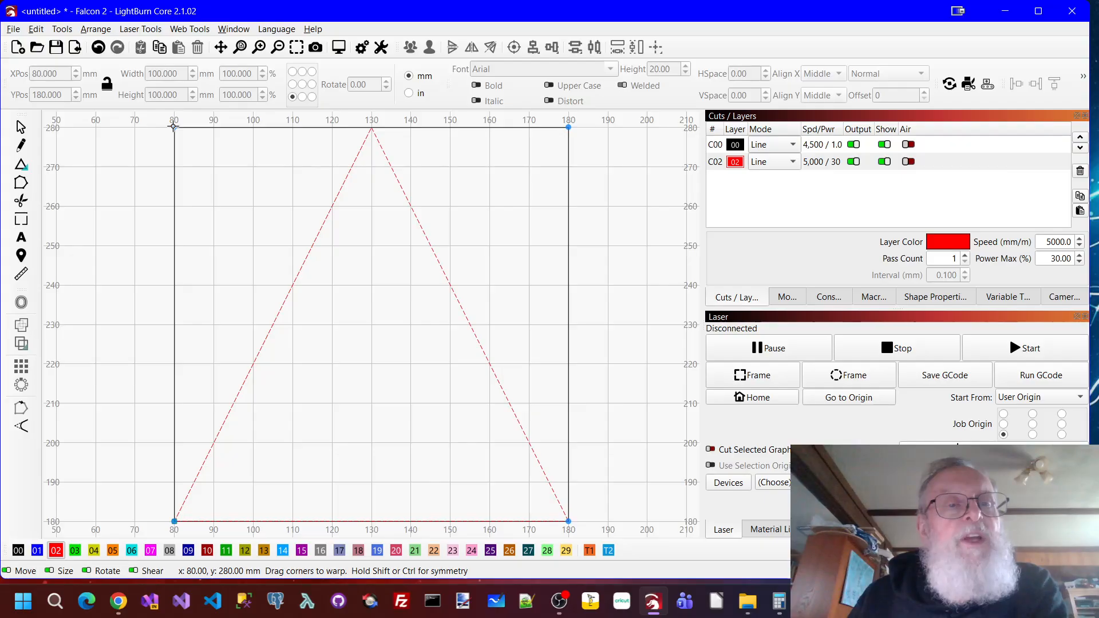
drag(174, 126, 569, 128)
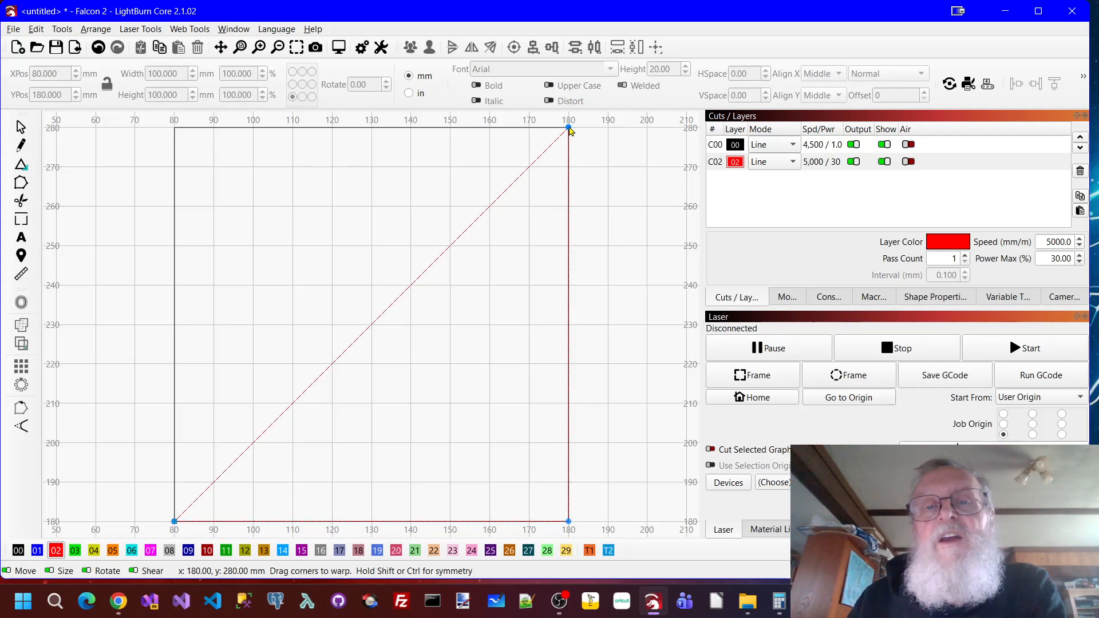
click(22, 126)
click(650, 214)
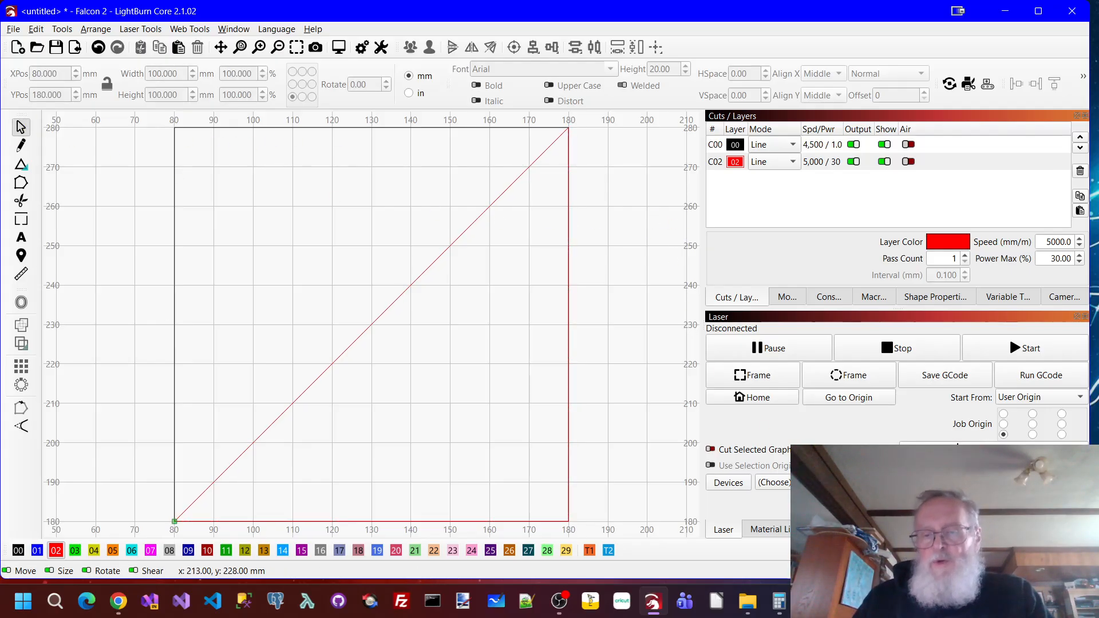
Switch to Calculator, compute the square root of 20,000 for the hypotenuse length, and return to LightBurn.
click(779, 602)
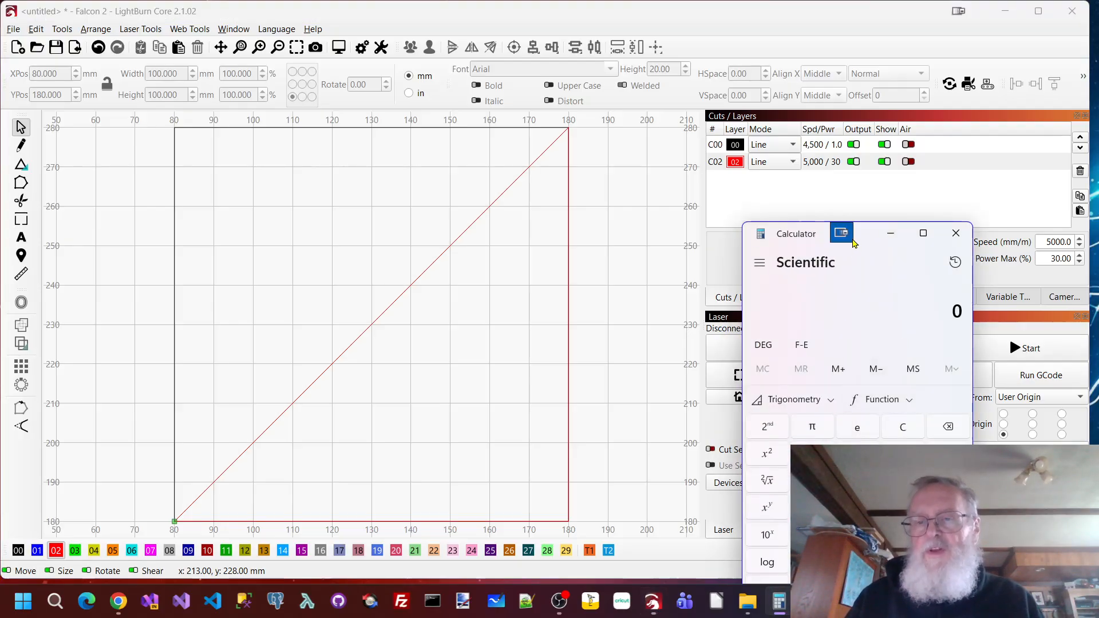
drag(870, 240, 883, 129)
text(20,000)
click(780, 342)
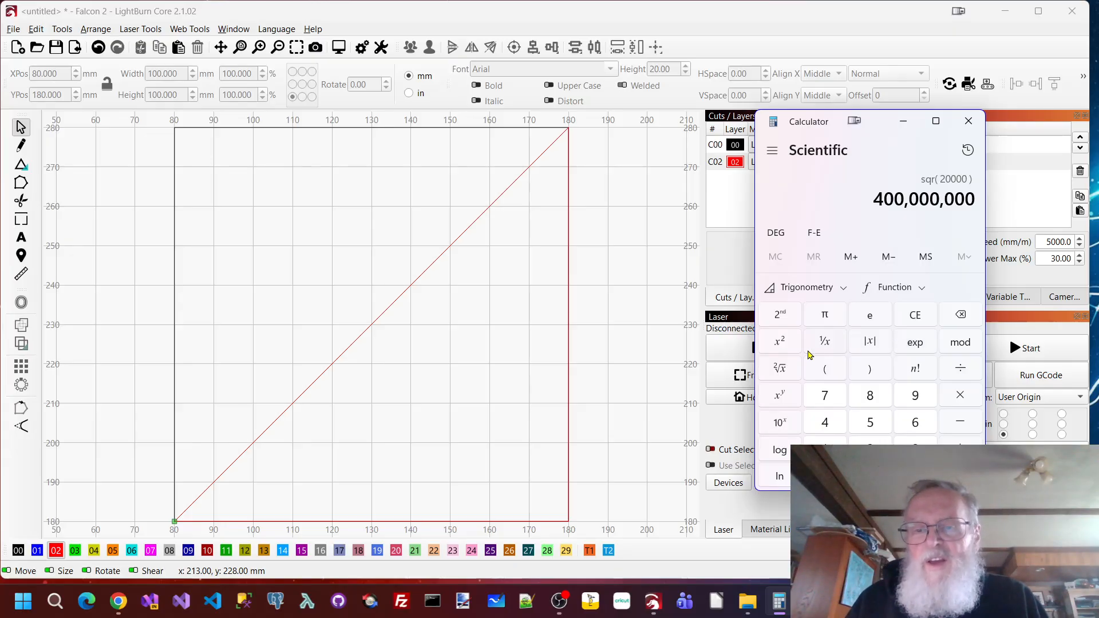
click(779, 369)
click(779, 372)
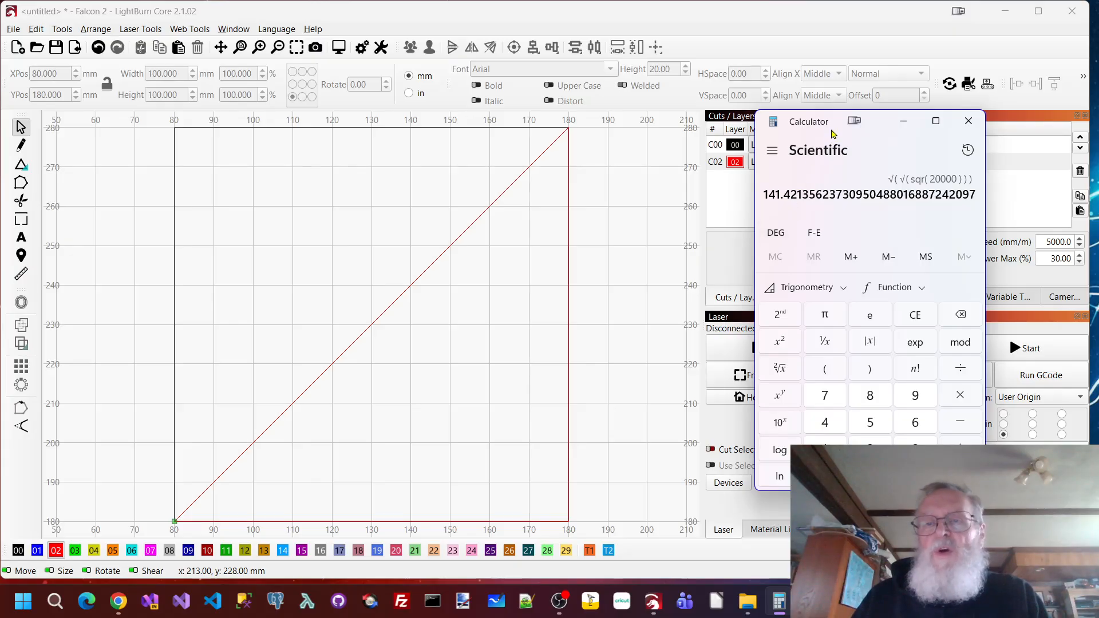
click(626, 210)
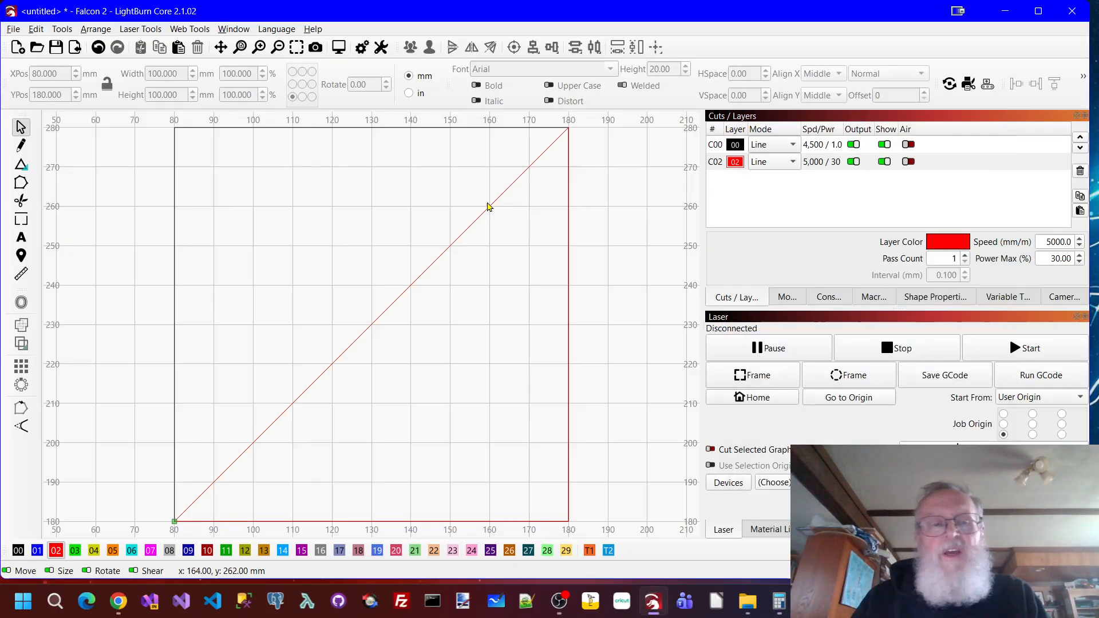
Measure the red triangle's hypotenuse, compare it with the Calculator result, and close Calculator.
click(20, 276)
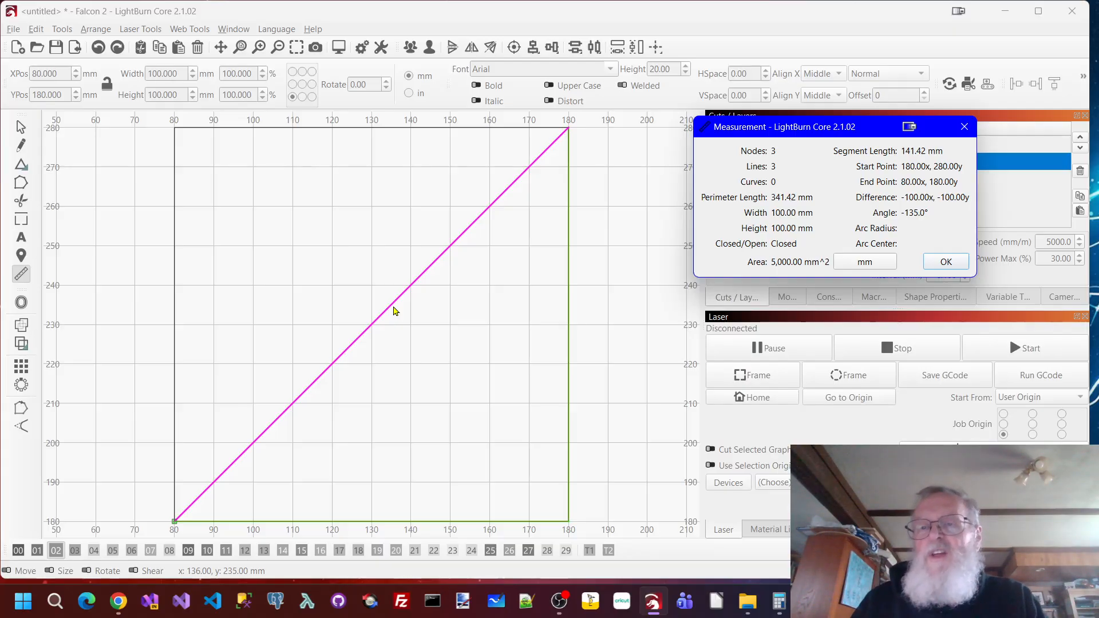
click(948, 262)
click(778, 601)
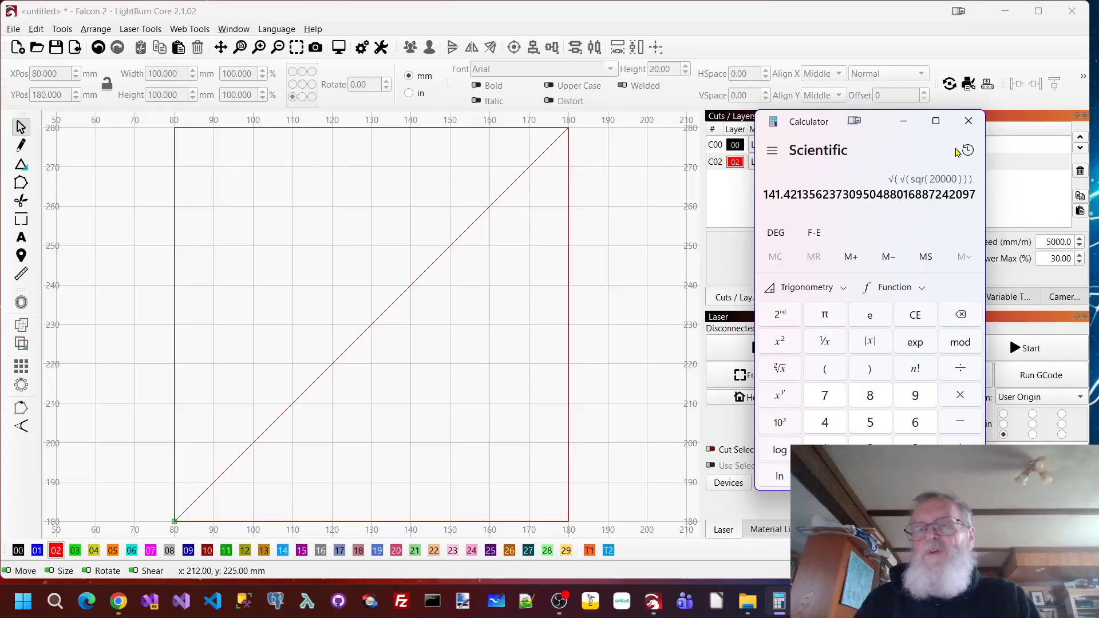
click(968, 121)
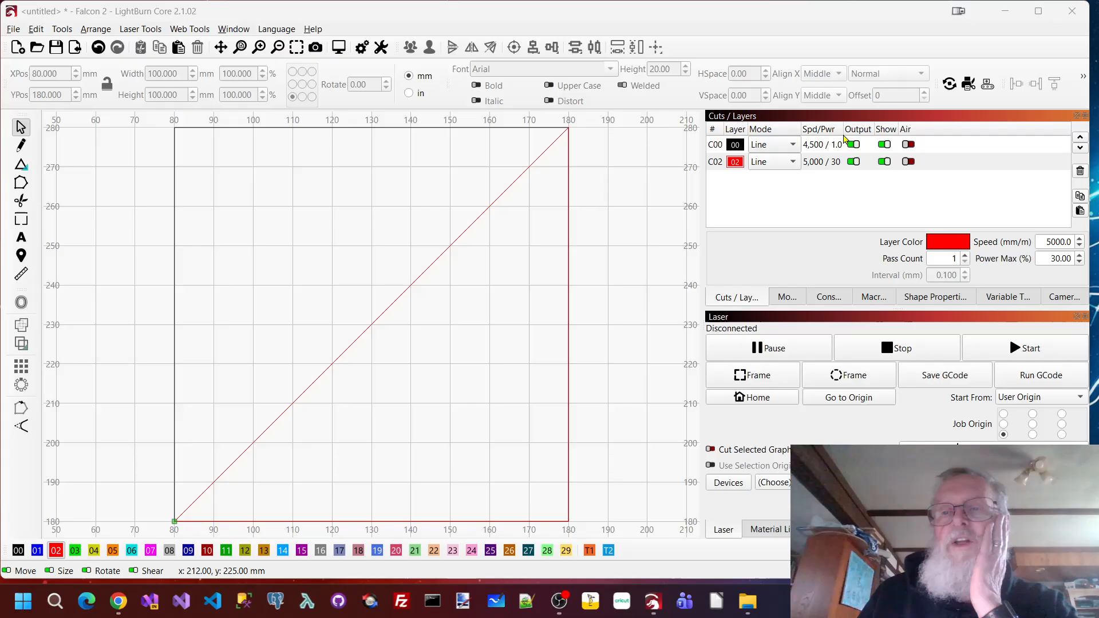
Hide black layer 00 to examine the warped red triangle alone, and show the layer again.
click(885, 145)
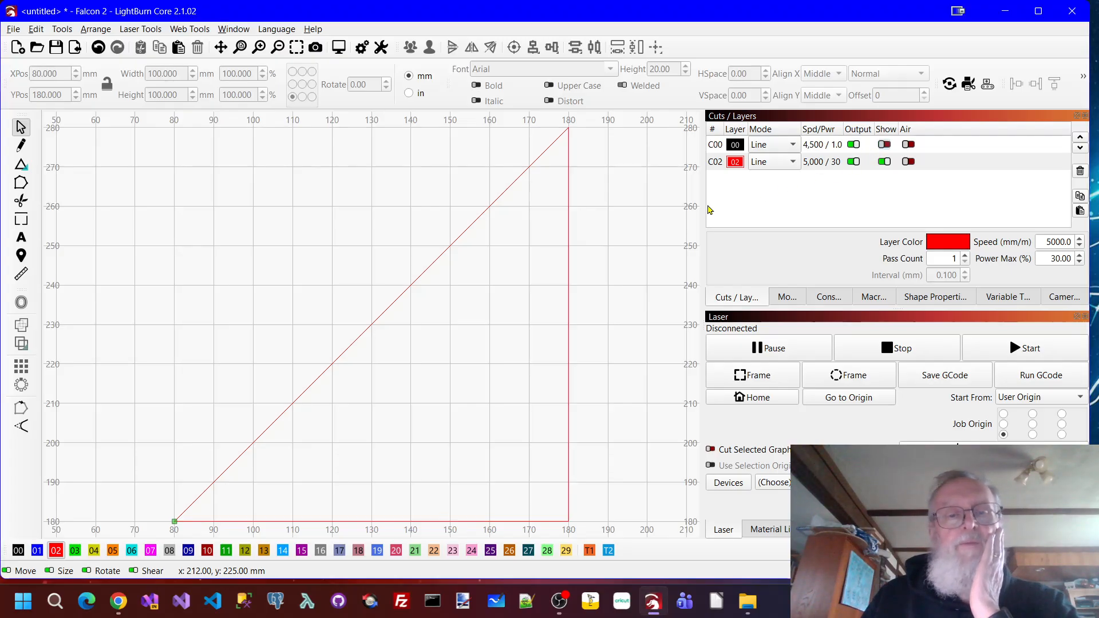
scroll(680, 227, down, 2)
scroll(680, 227, down, 2)
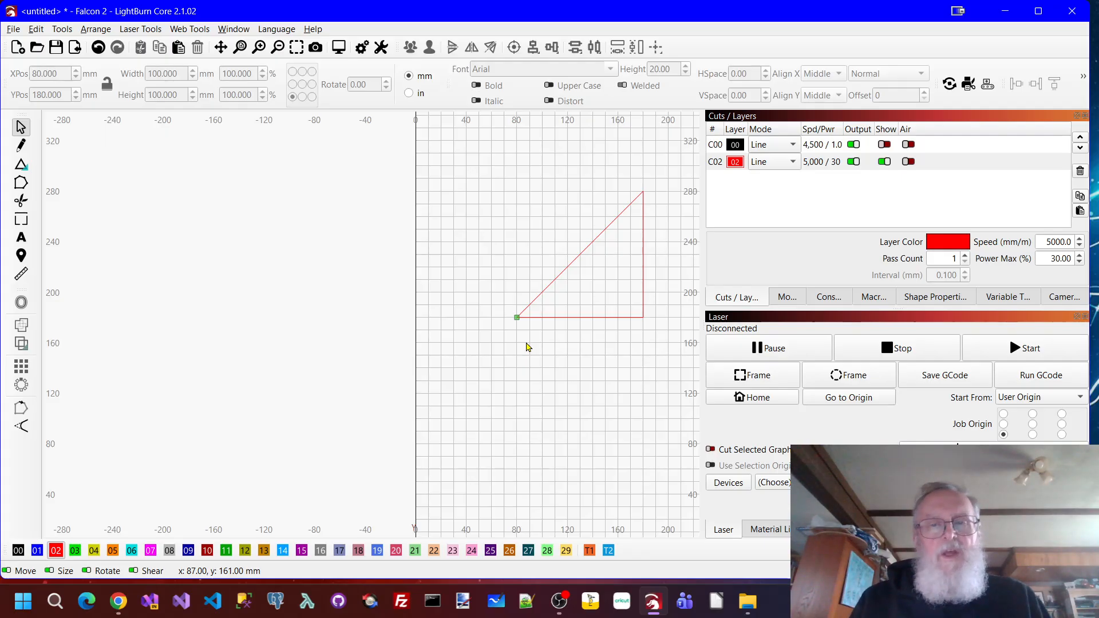
scroll(572, 234, down, 2)
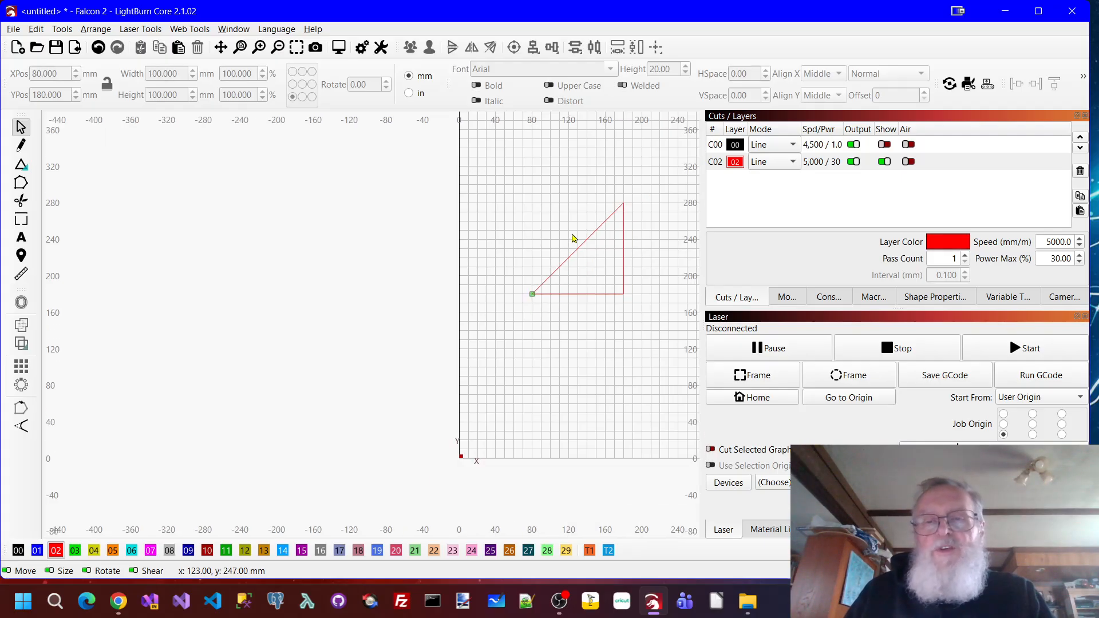
click(884, 144)
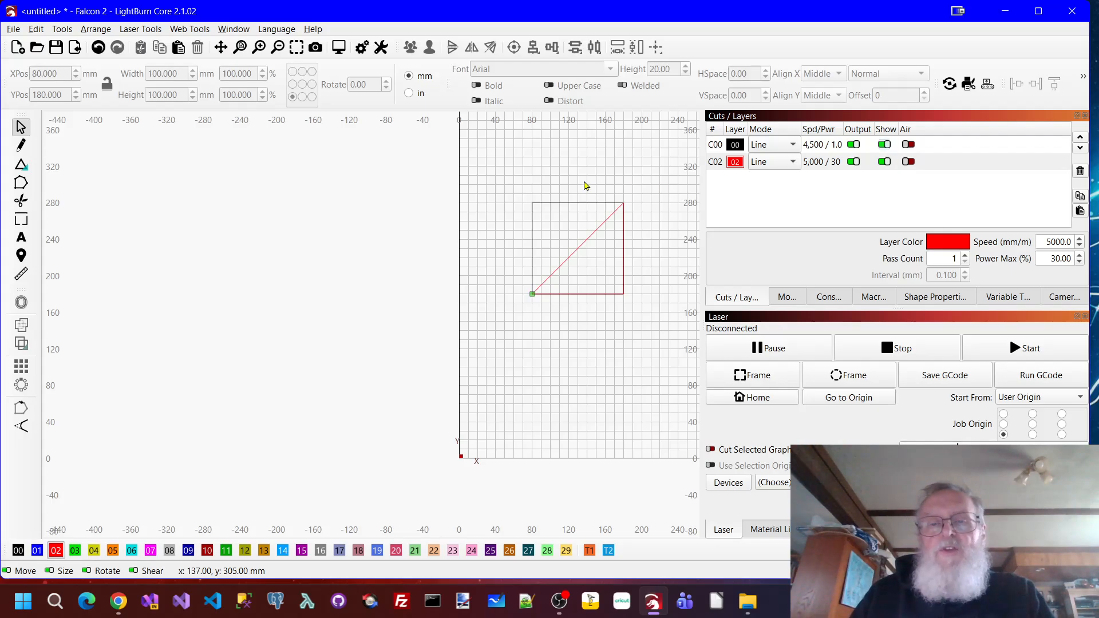
Separate the two shapes, moving the red triangle to about X 85, Y 31 mm and the black square to about X 30, Y 139 mm.
click(593, 240)
drag(579, 260, 583, 396)
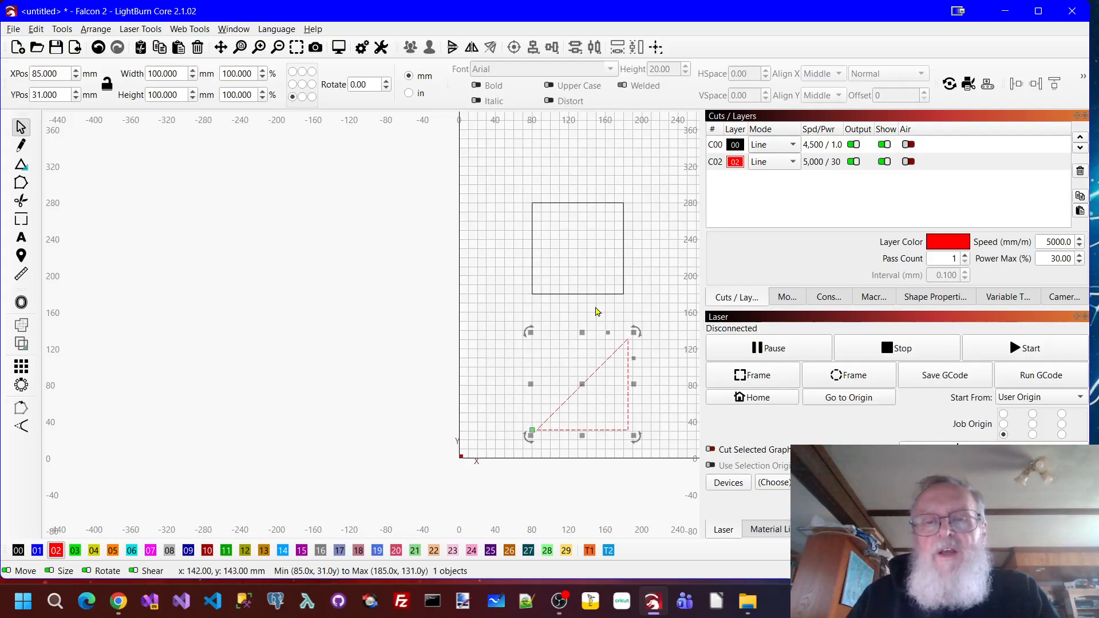
click(622, 238)
drag(586, 256, 534, 291)
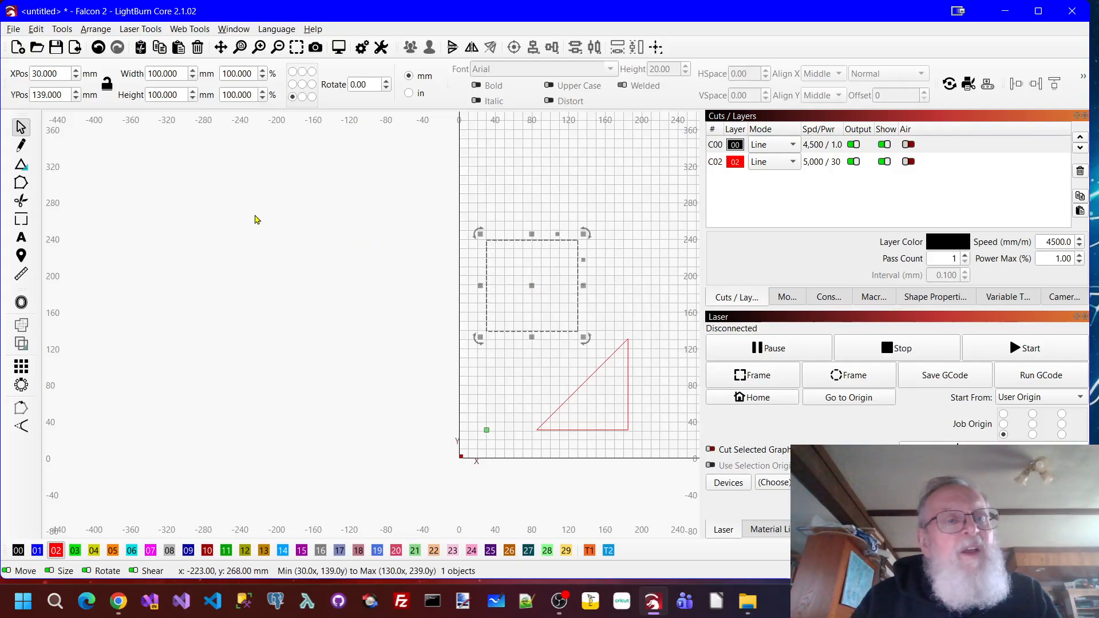
Set the black square's Y position to 140 mm.
double_click(67, 91)
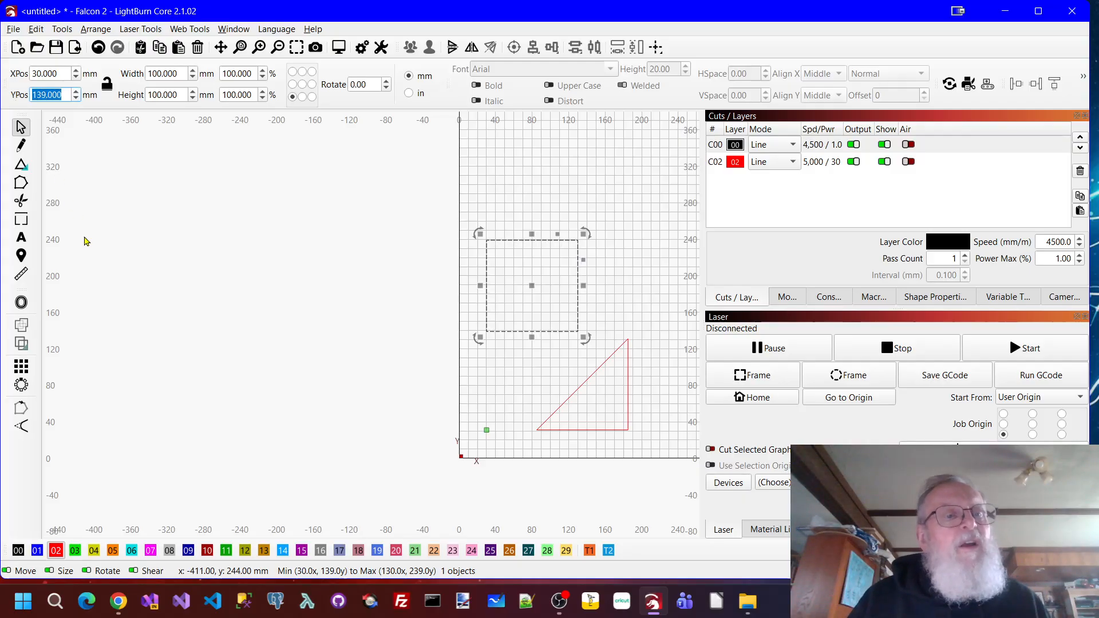
text(14)
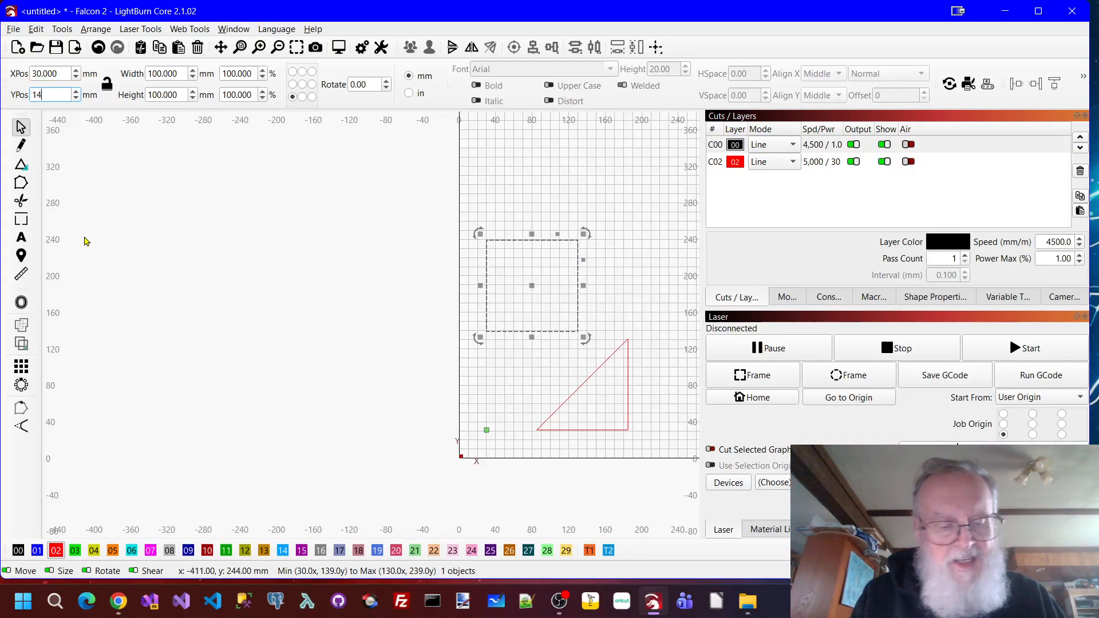
text(0)
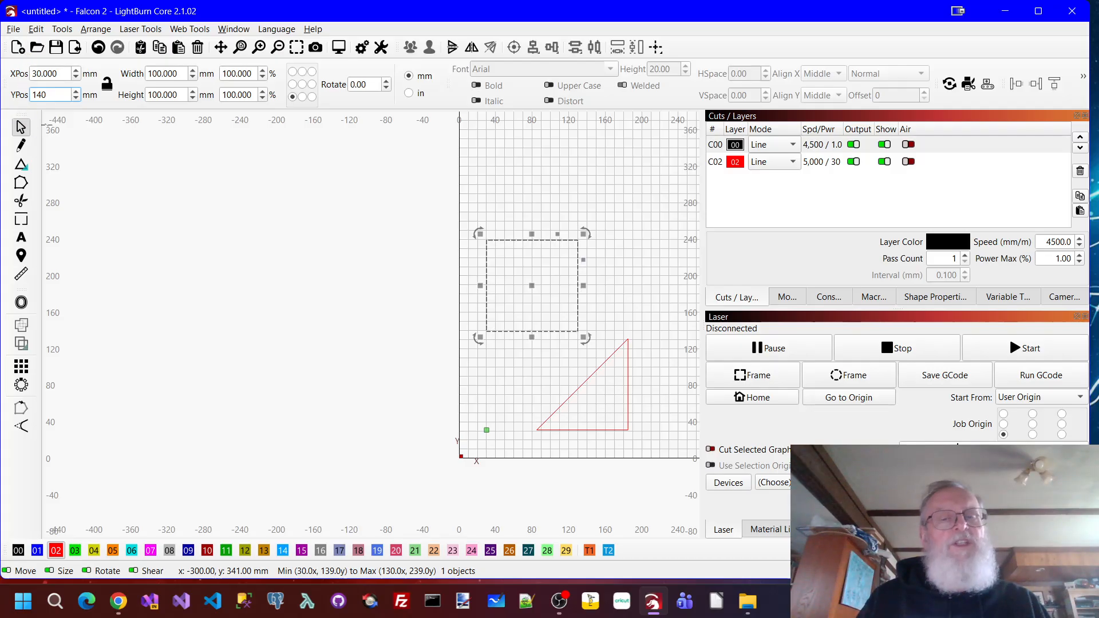
key(Tab)
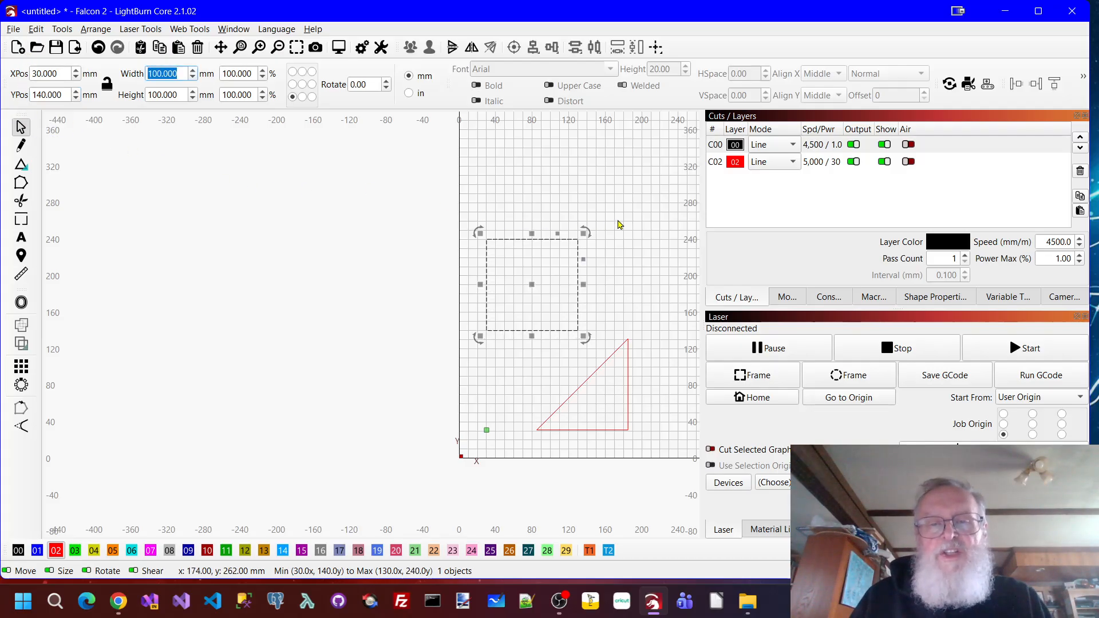
Duplicate the black square and move the copy up and to the right to X 80, Y 190 mm, and clear the selection.
click(588, 278)
click(578, 282)
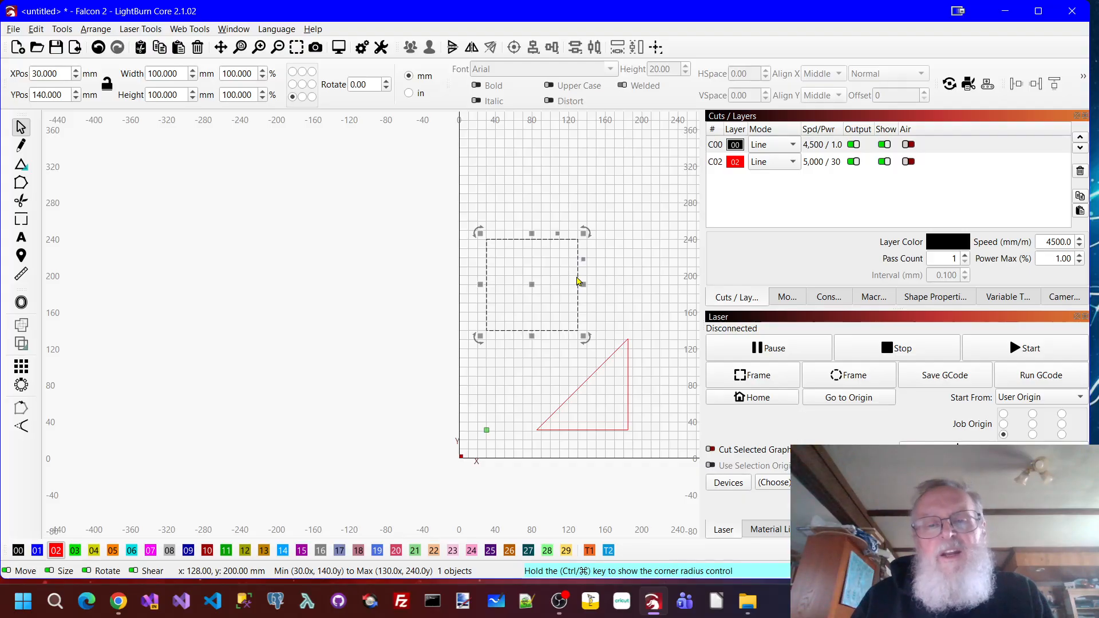
right_click(579, 281)
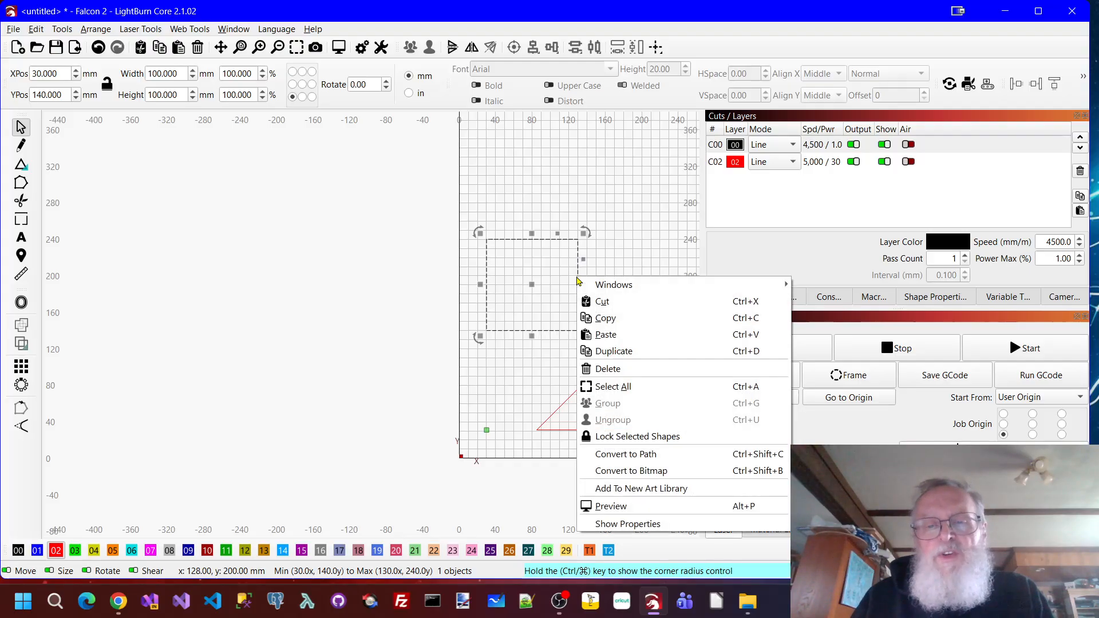
click(607, 351)
drag(536, 286, 578, 240)
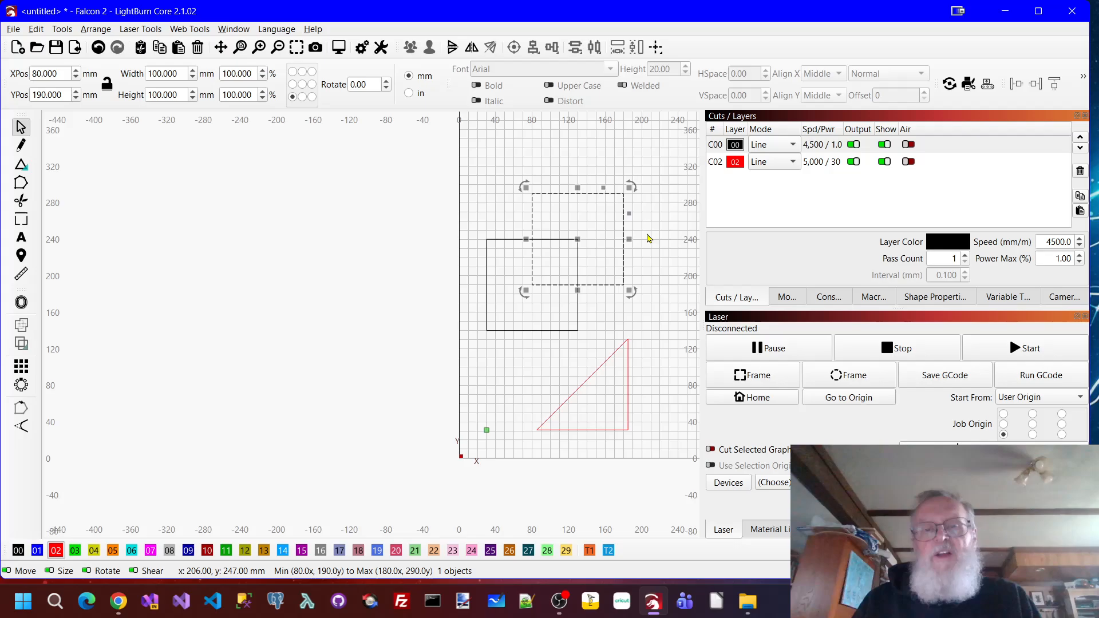
click(667, 242)
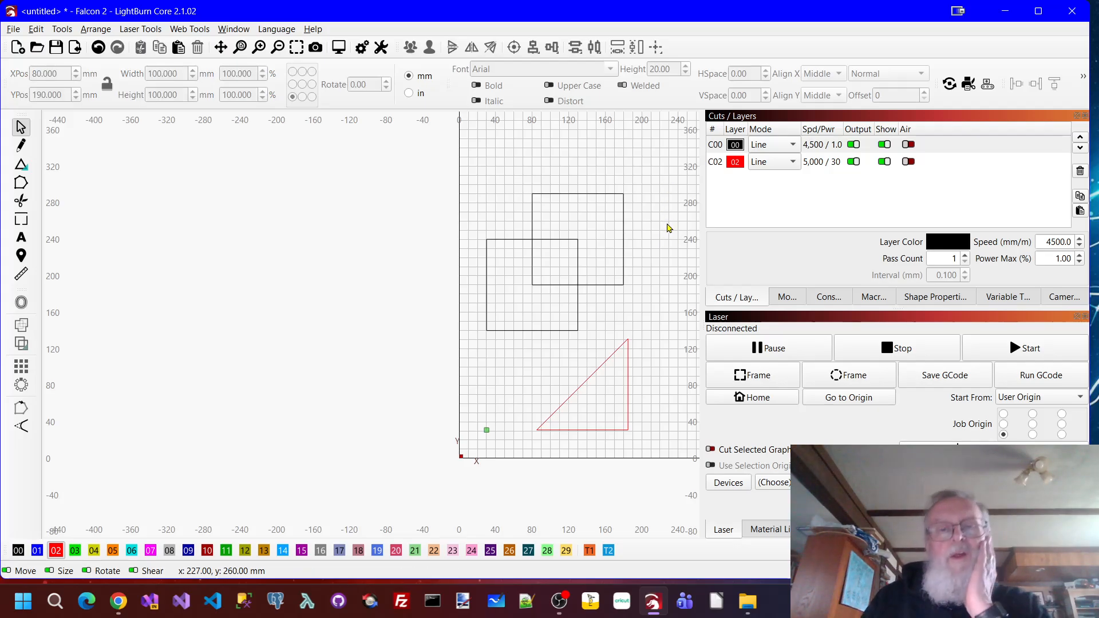
Move the red triangle up beside the two overlapping squares, to about X -21, Y 240 mm.
click(627, 390)
drag(582, 390, 484, 199)
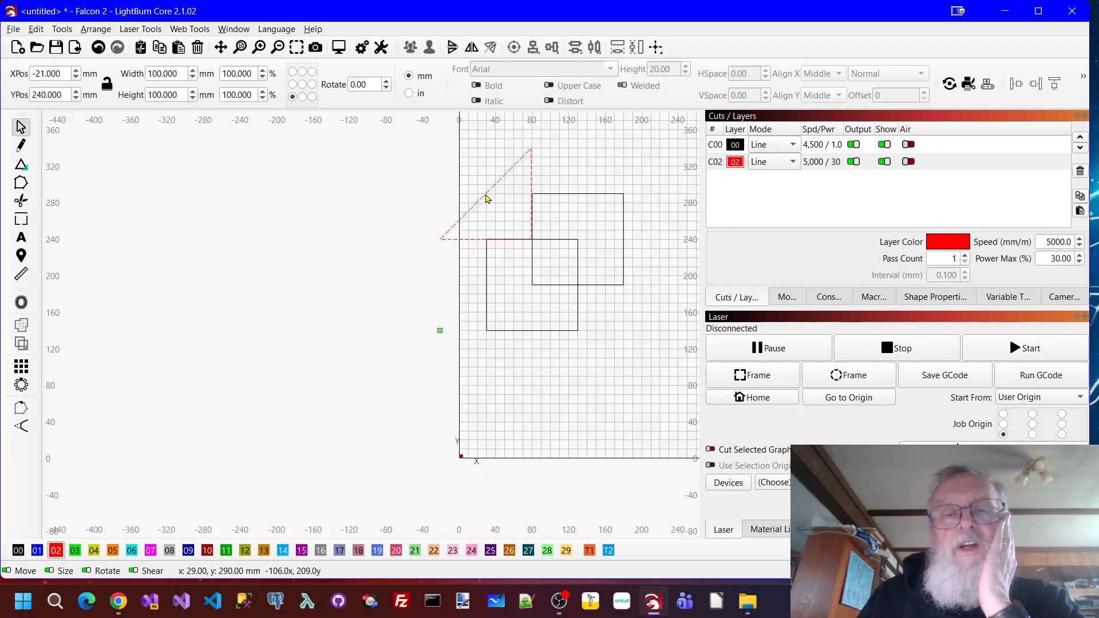
drag(486, 199, 486, 199)
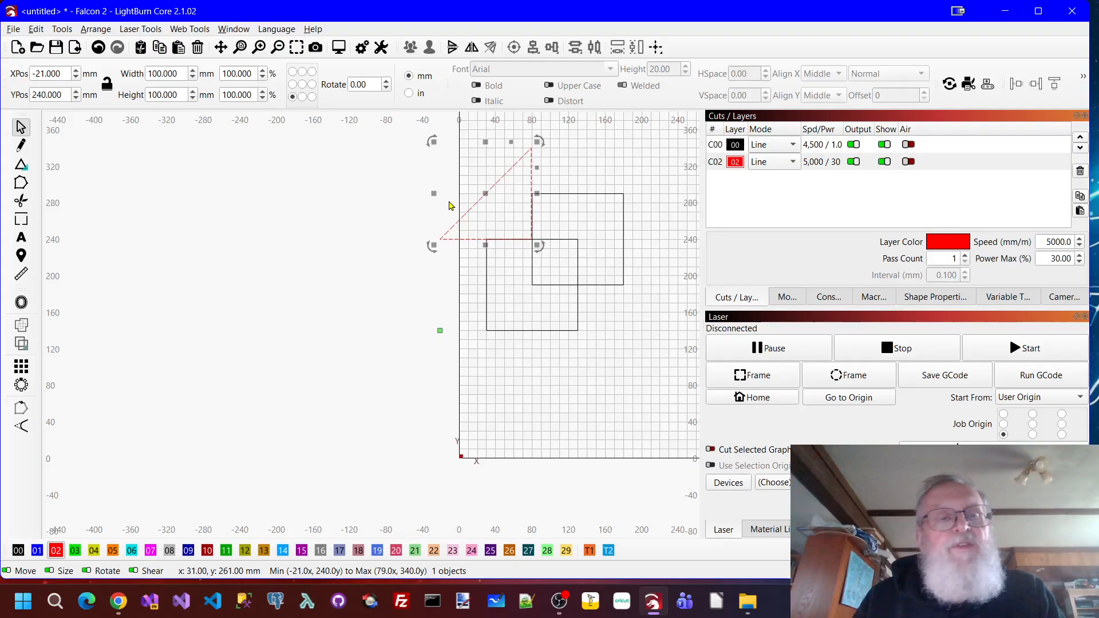
Lock the aspect ratio, resize the red triangle to 50 mm wide, and clear the selection.
click(107, 84)
drag(183, 72, 107, 67)
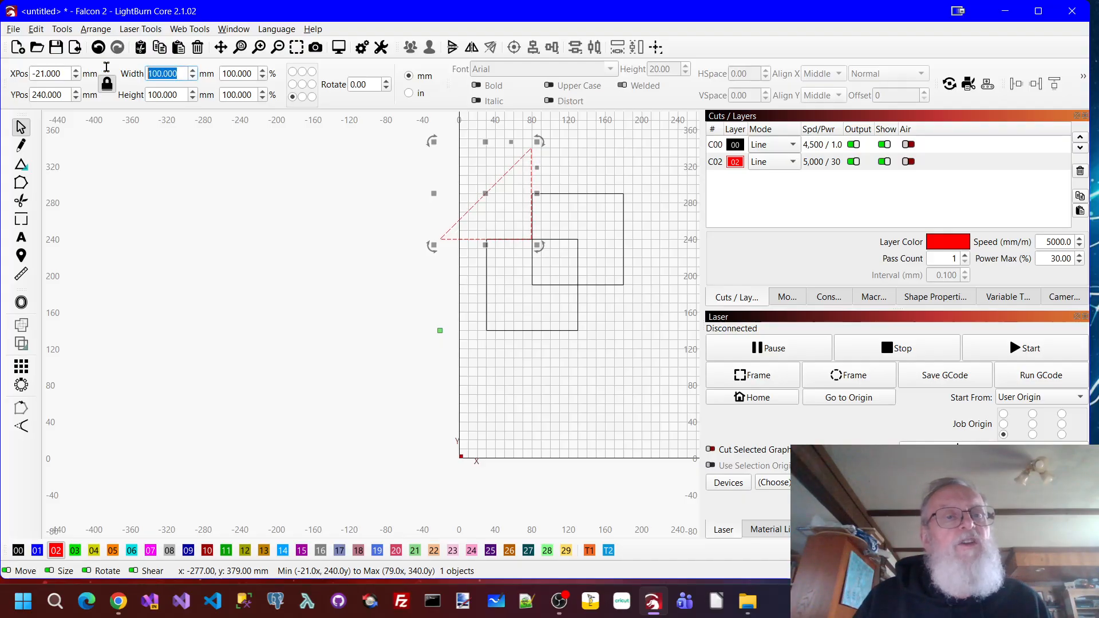
text(5)
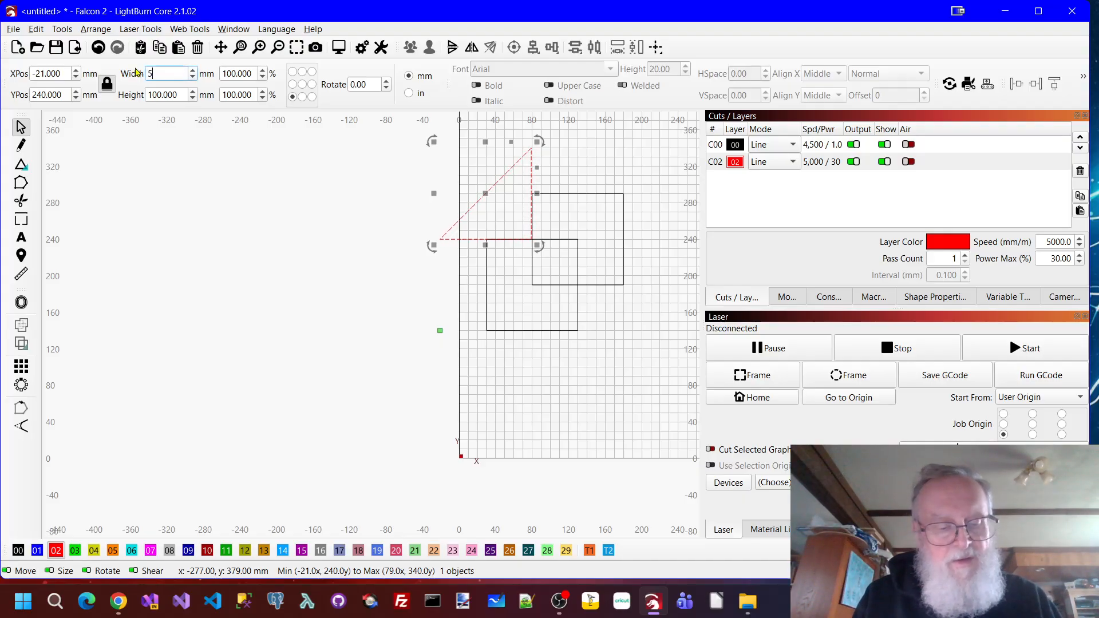
text(0)
key(Tab)
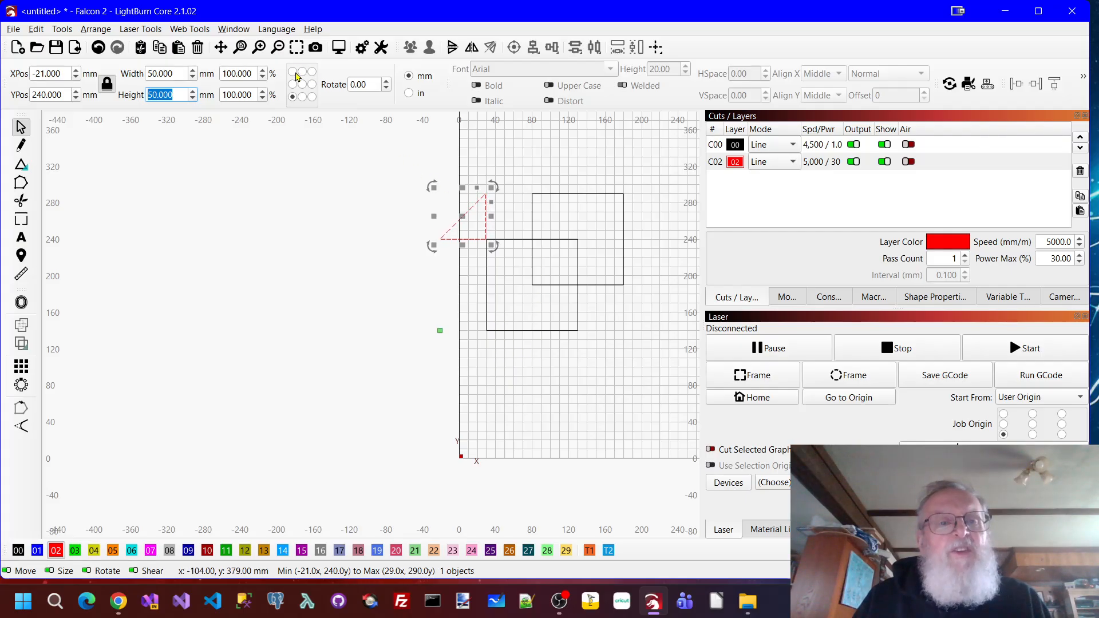
click(364, 295)
Set the small red triangle's X position to 30 mm so it joins the two squares' upper-left corners, and clear the selection.
click(296, 47)
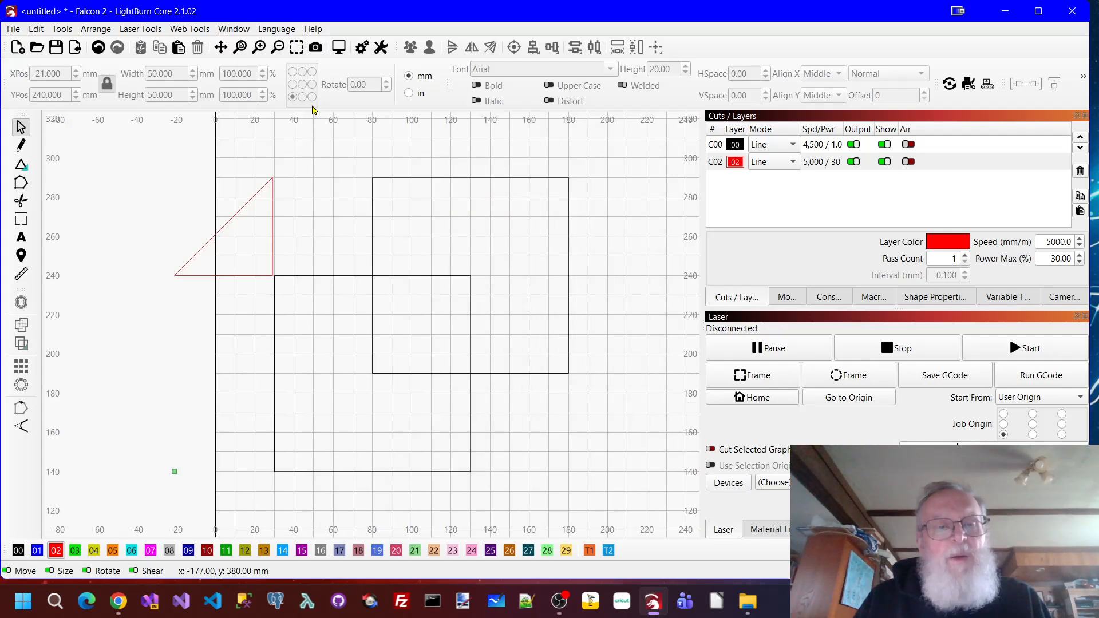
click(262, 277)
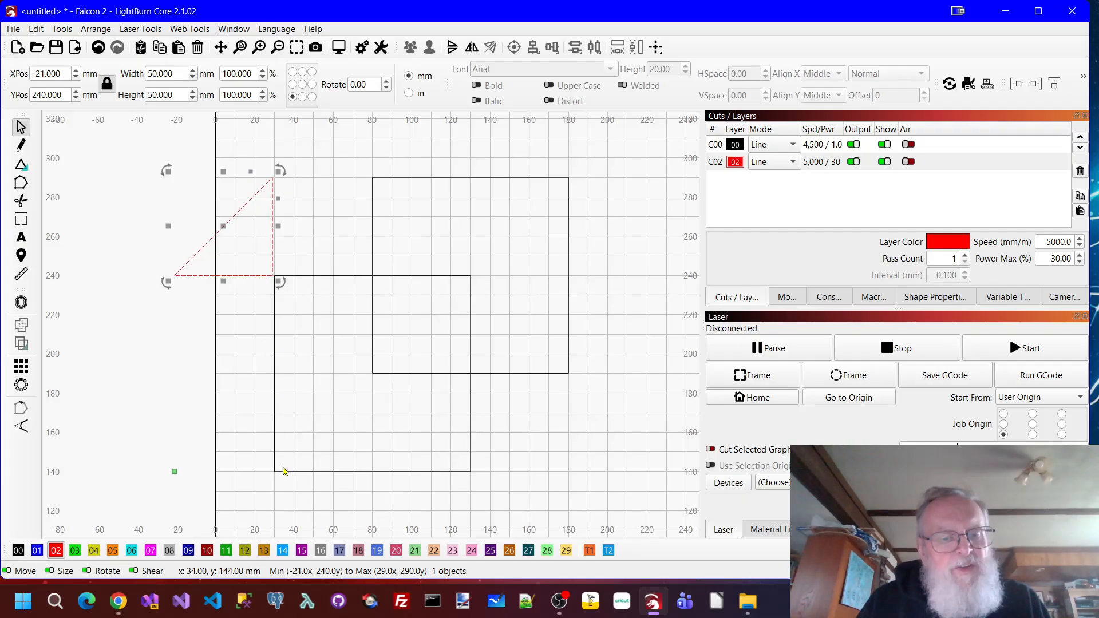
scroll(264, 477, down, 1)
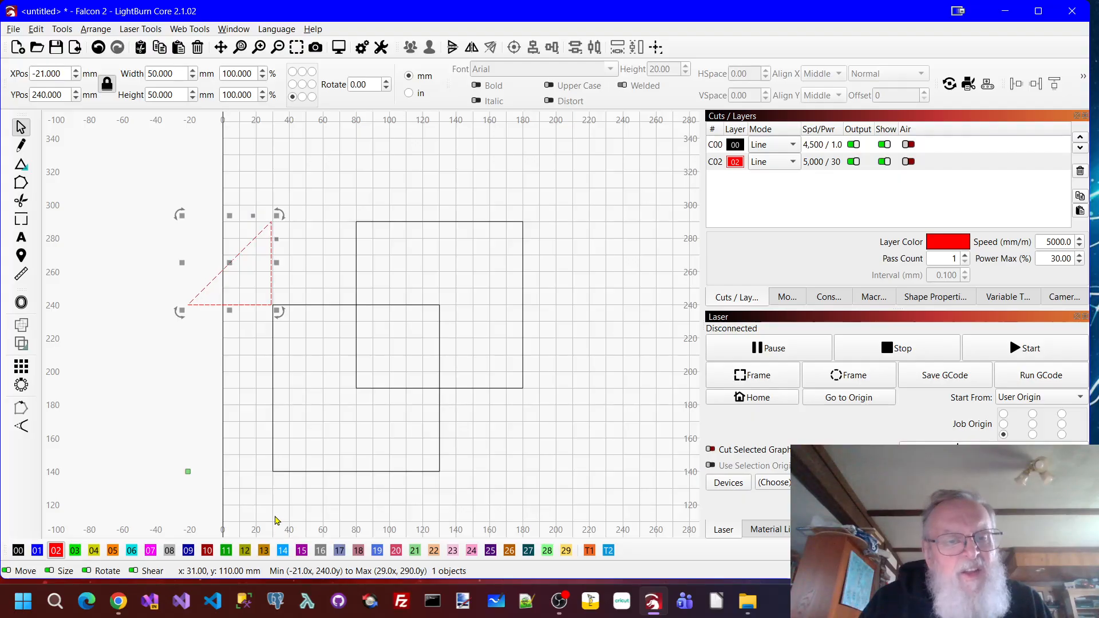
click(345, 304)
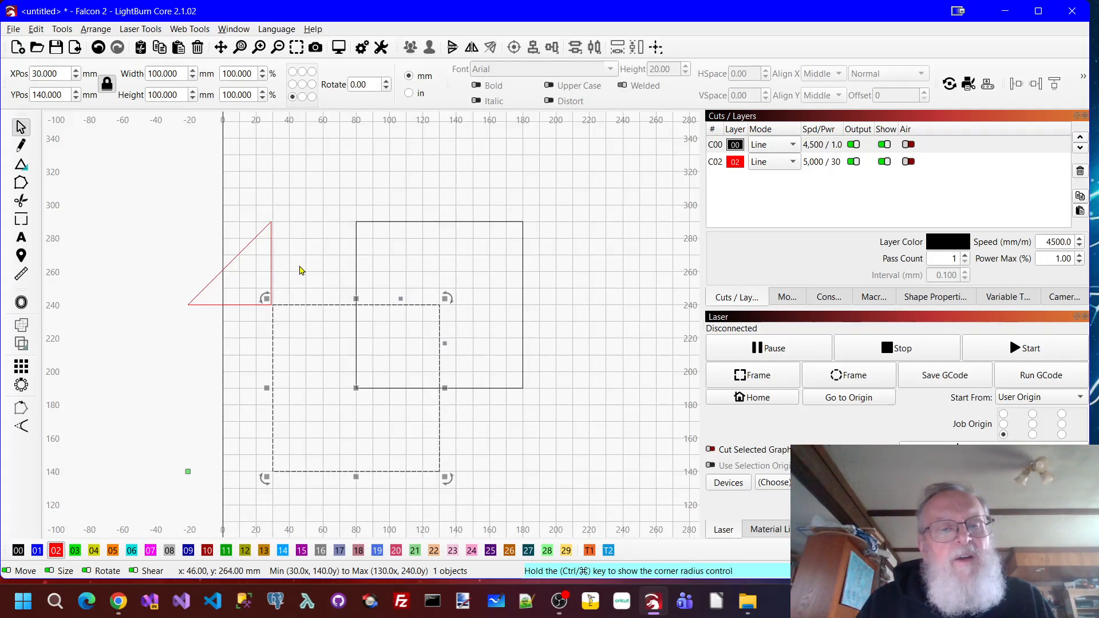
click(280, 251)
click(271, 250)
drag(63, 68, 15, 68)
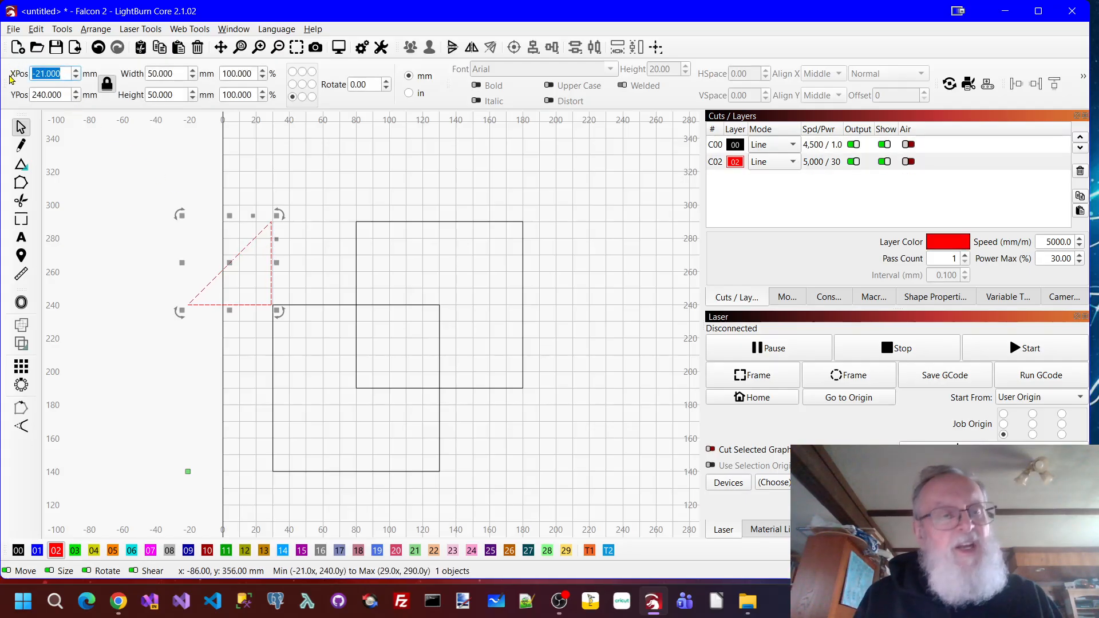
text(30)
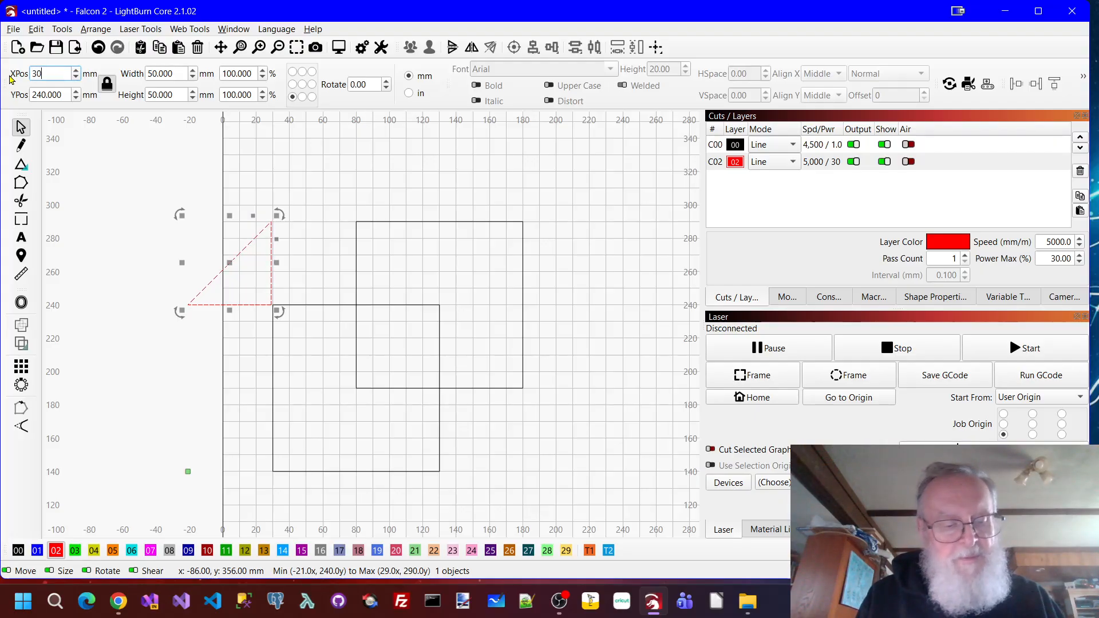
key(Tab)
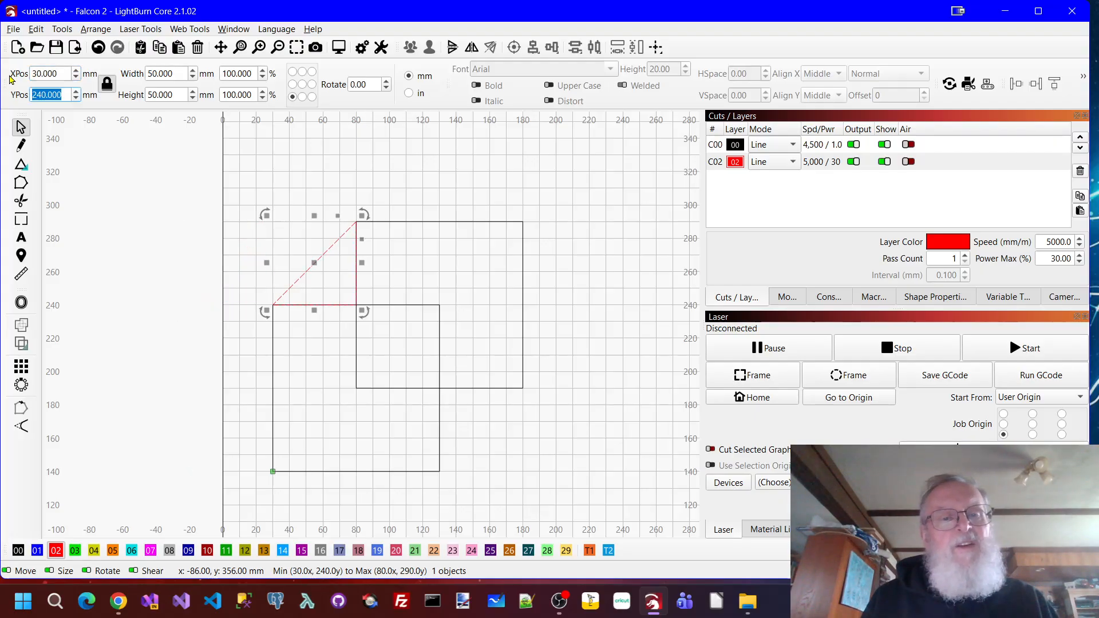
click(574, 219)
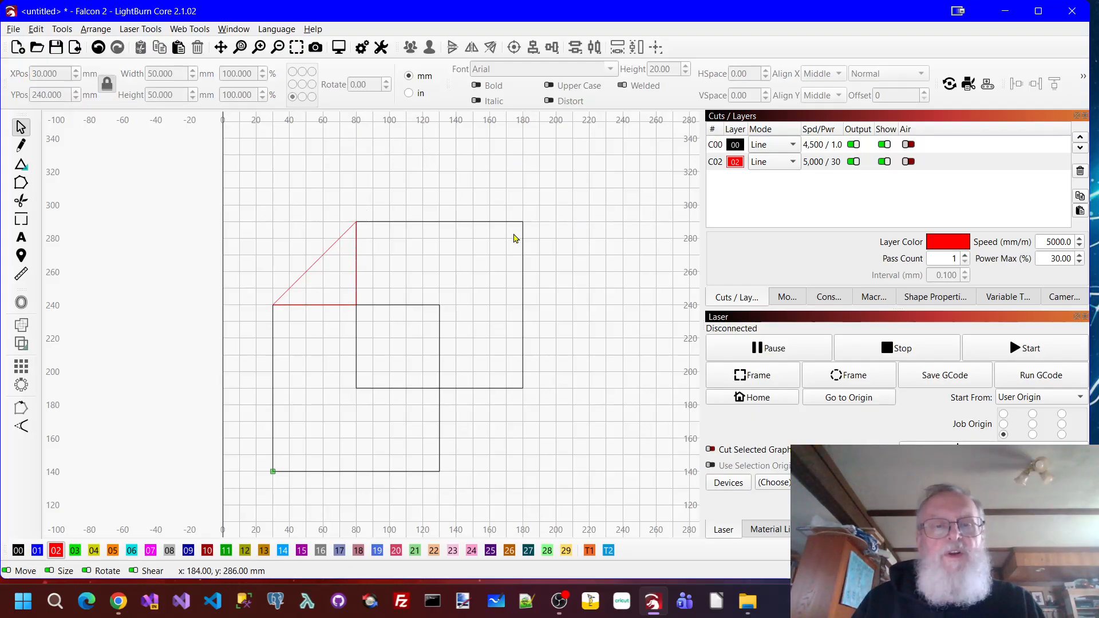
Duplicate the small red triangle to X 130, Y 140 mm at the squares' lower-right corners, and flip the copy horizontally.
click(333, 255)
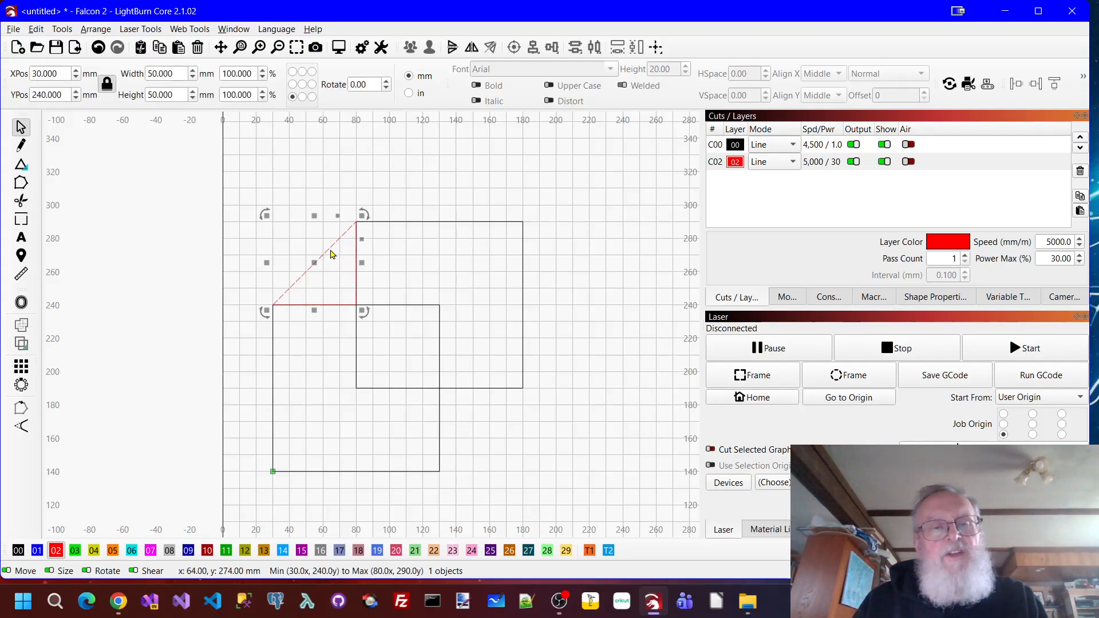
right_click(333, 256)
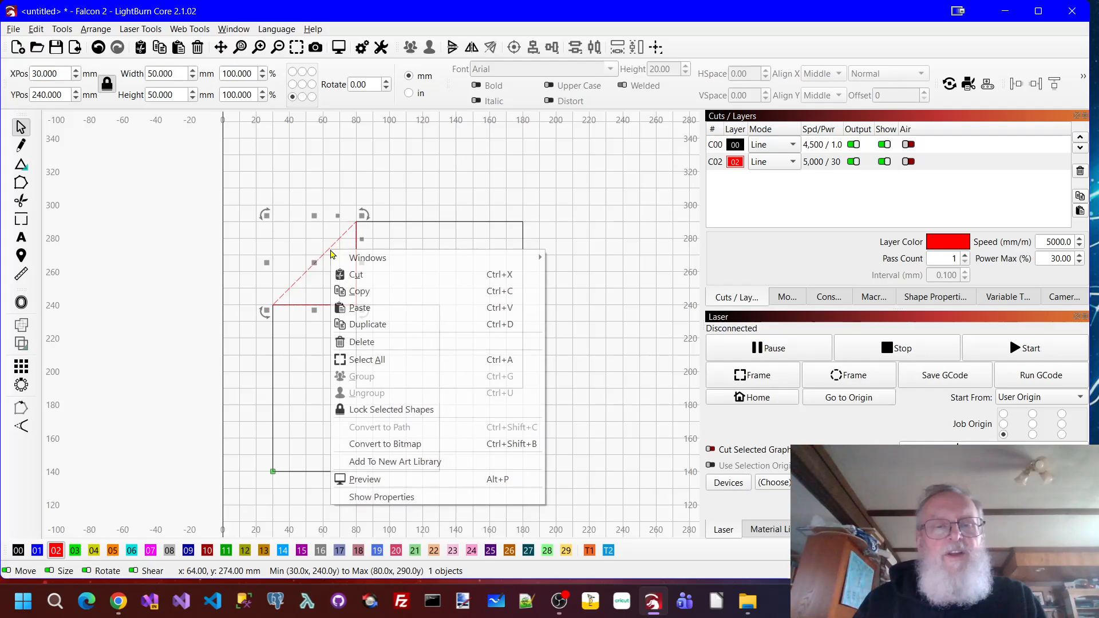
click(371, 325)
drag(314, 260, 483, 435)
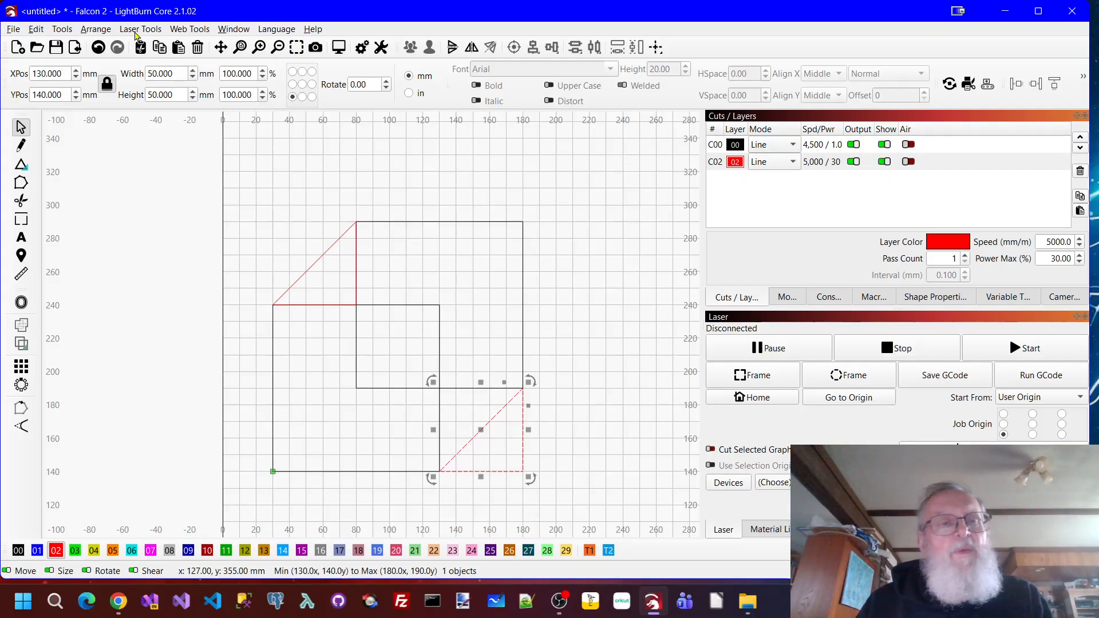
click(95, 29)
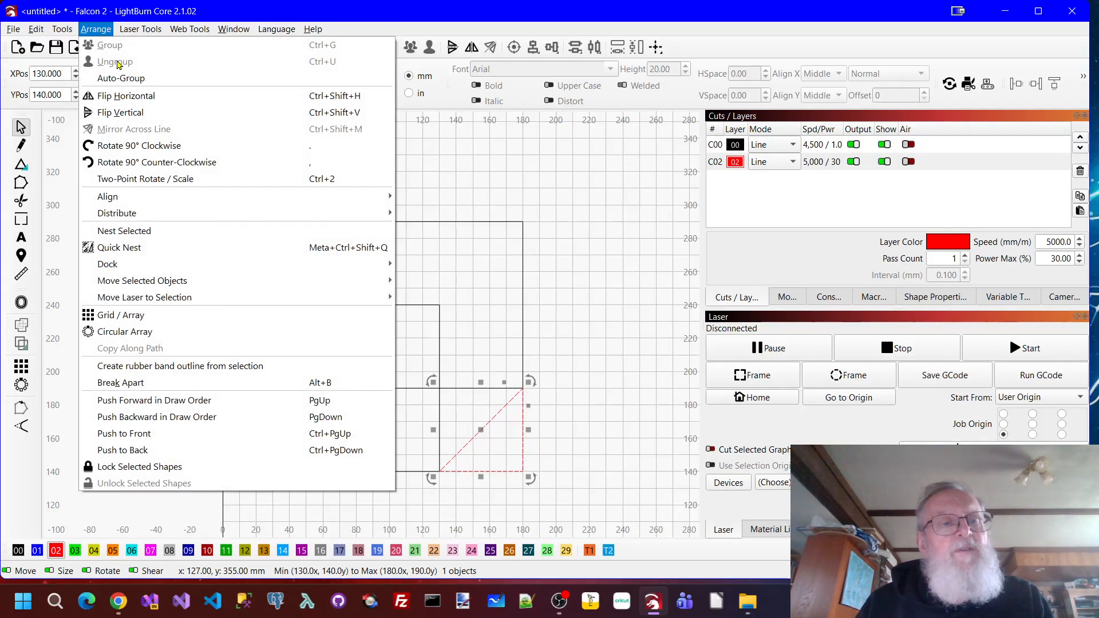
click(130, 96)
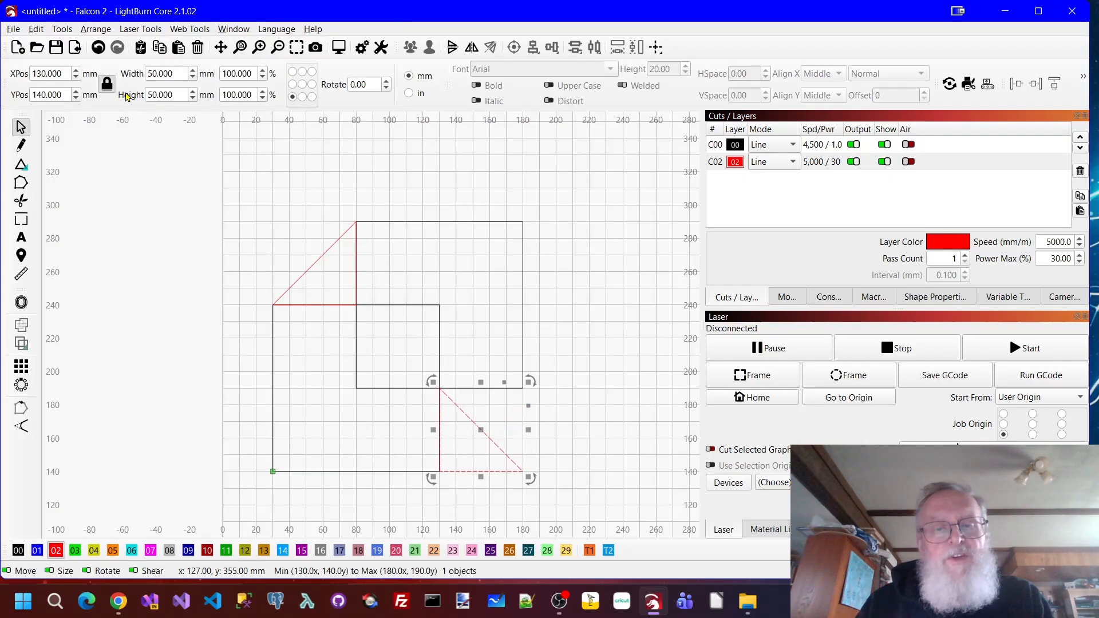
Flip the lower-right triangle copy vertically so its diagonal joins the two squares' lower-right corners, and clear the selection.
click(96, 29)
click(120, 110)
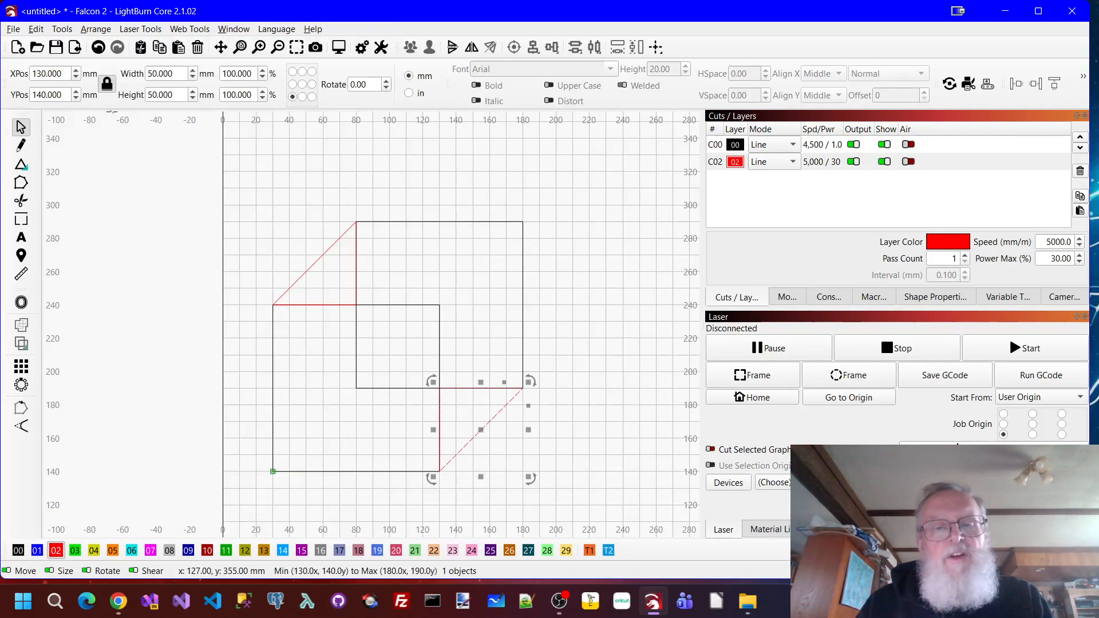
click(618, 339)
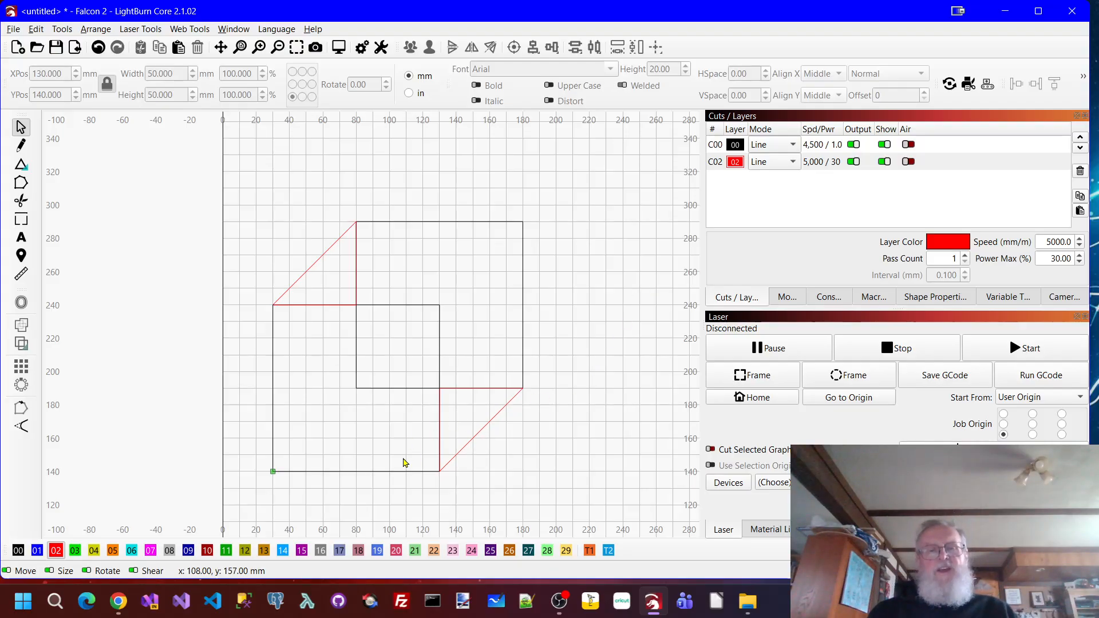
Duplicate the lower-right triangle and move the copy up to the squares' upper-right corners, at about X 132, Y 241 mm.
click(482, 435)
right_click(481, 432)
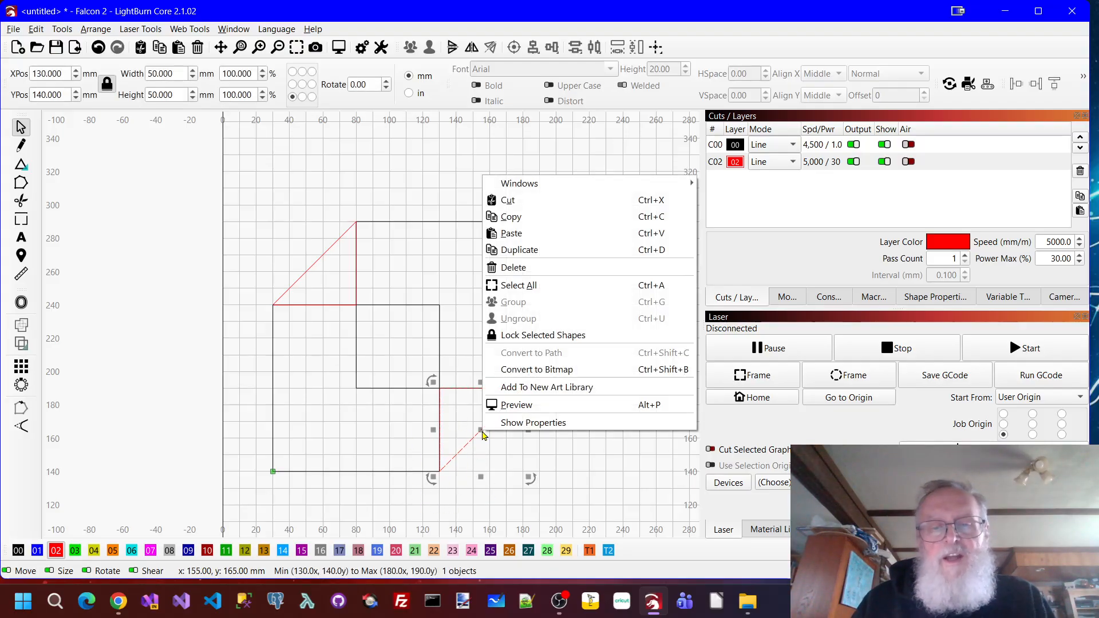
click(509, 257)
drag(481, 428, 484, 265)
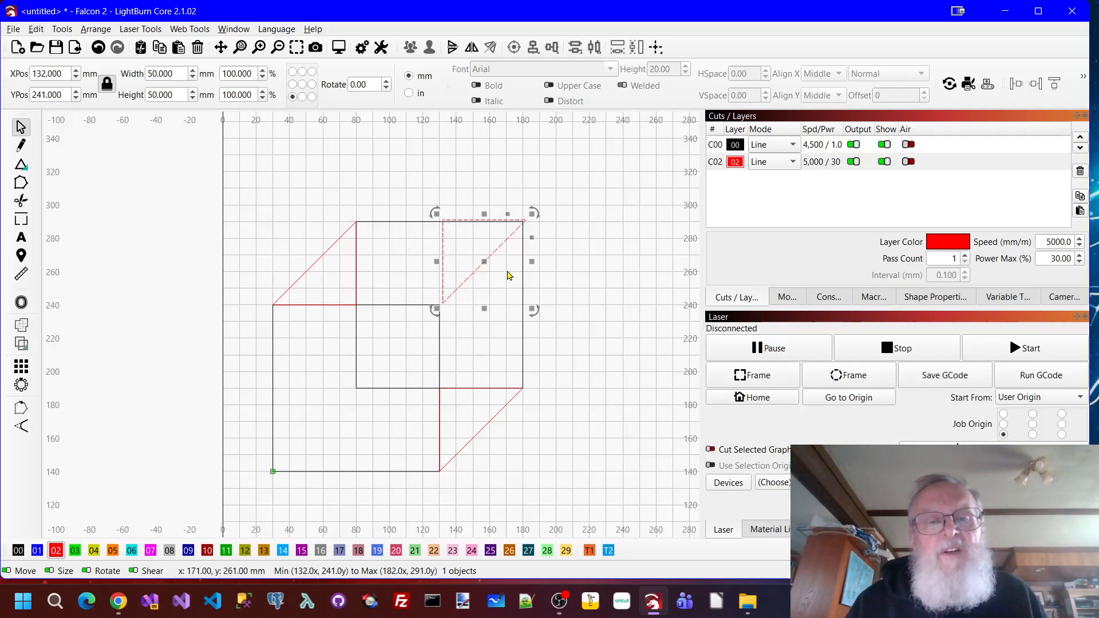
Set the upper-right triangle's position to X 130, Y 240 mm, and clear the selection.
double_click(66, 72)
text(130)
key(Tab)
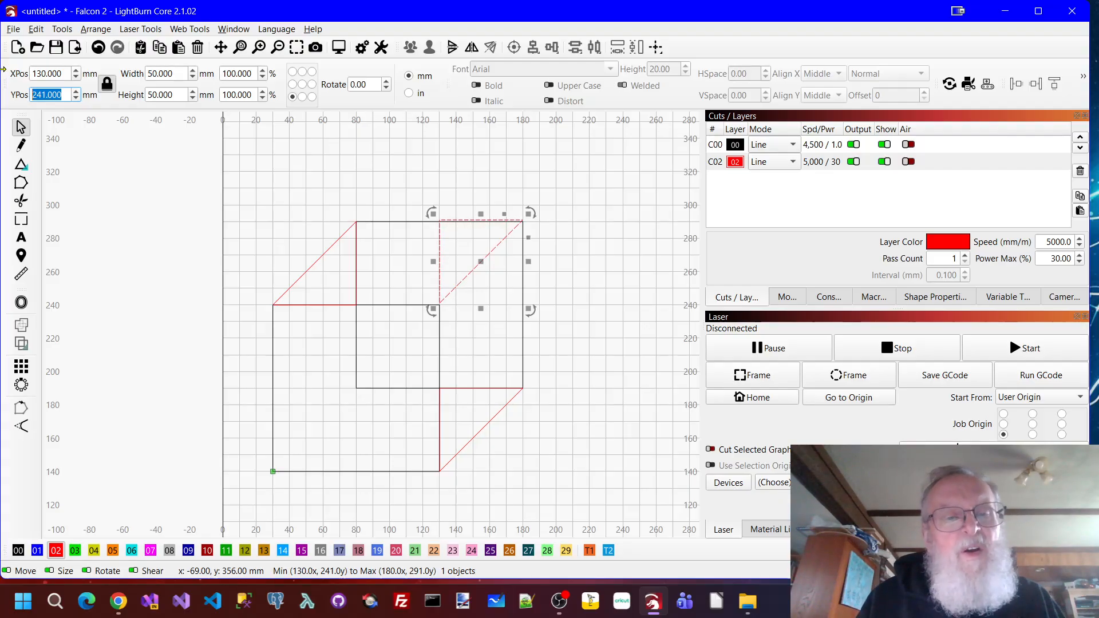
text(240)
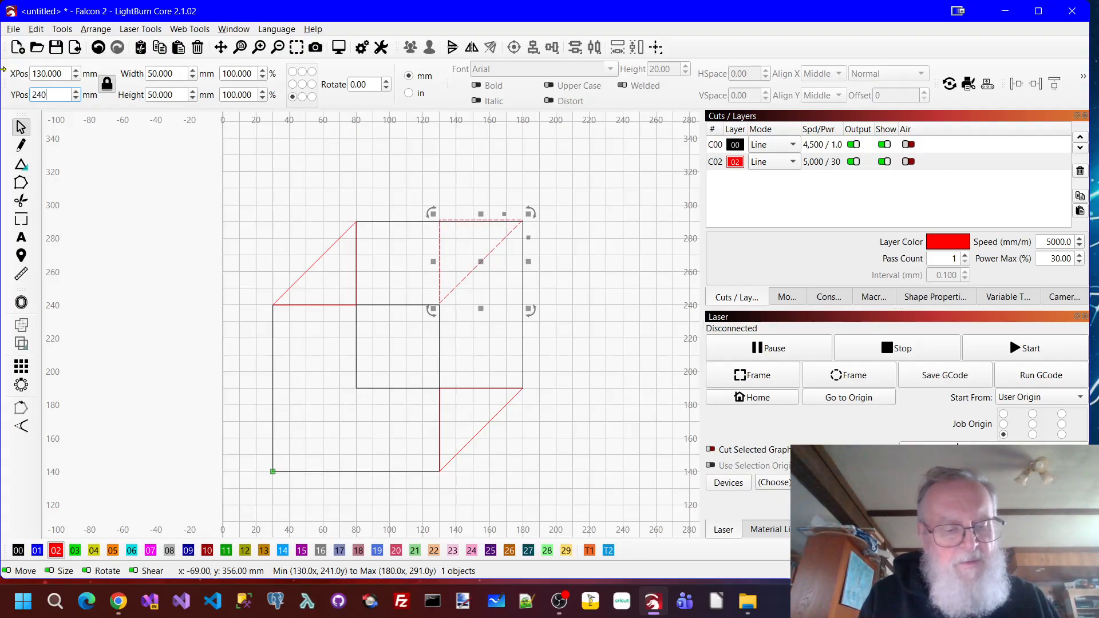
key(Tab)
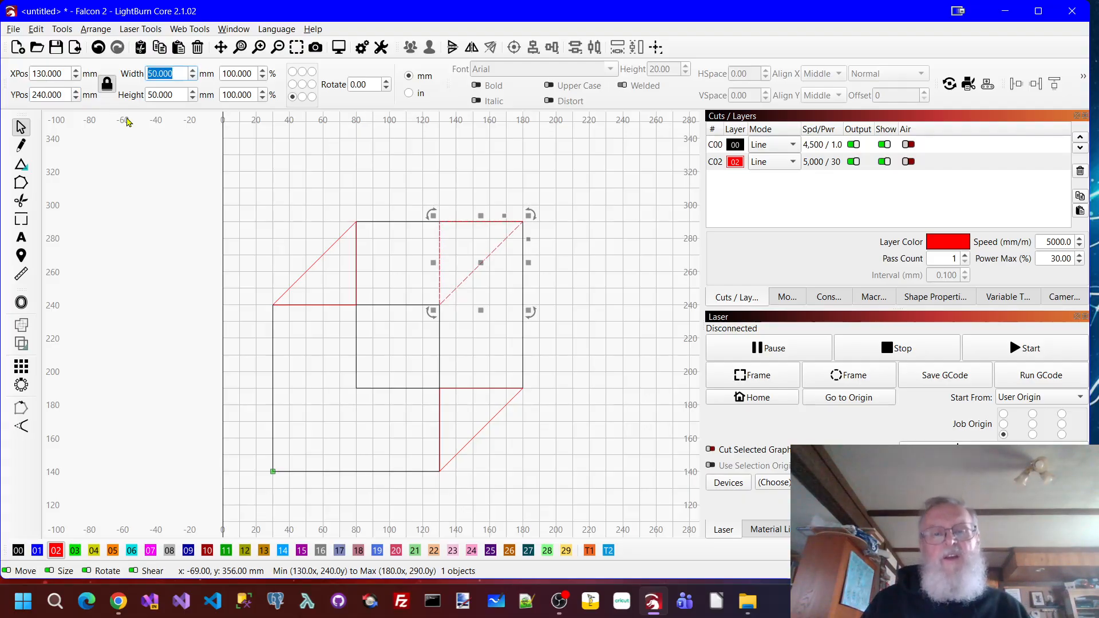
click(598, 246)
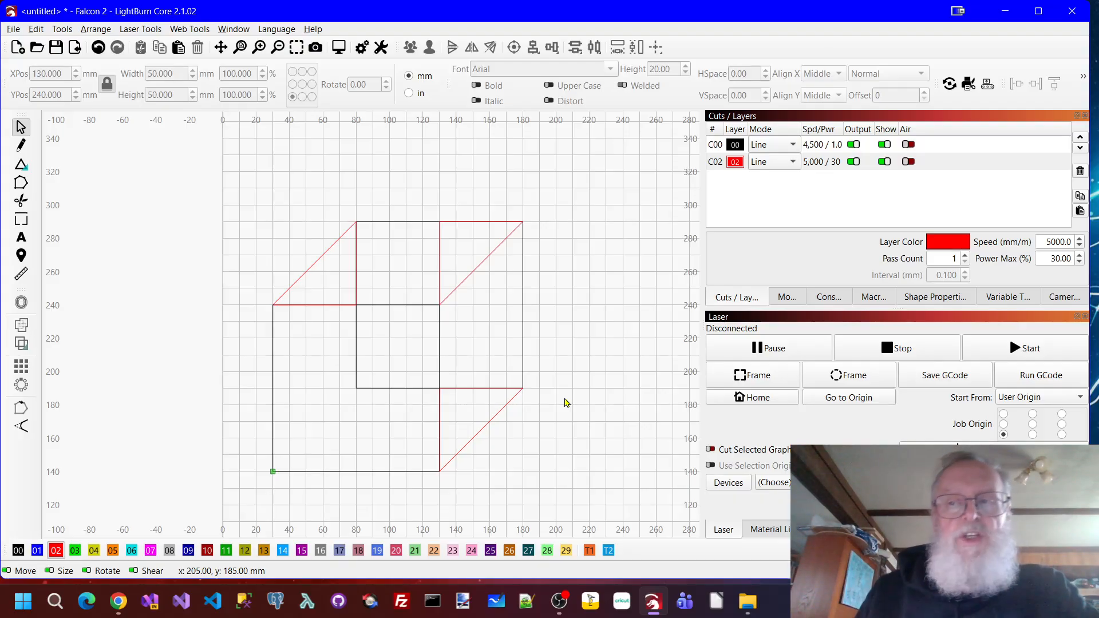
Trim away the hidden segments inside the box's top, front and side faces, leaving only the visible box edges.
click(21, 200)
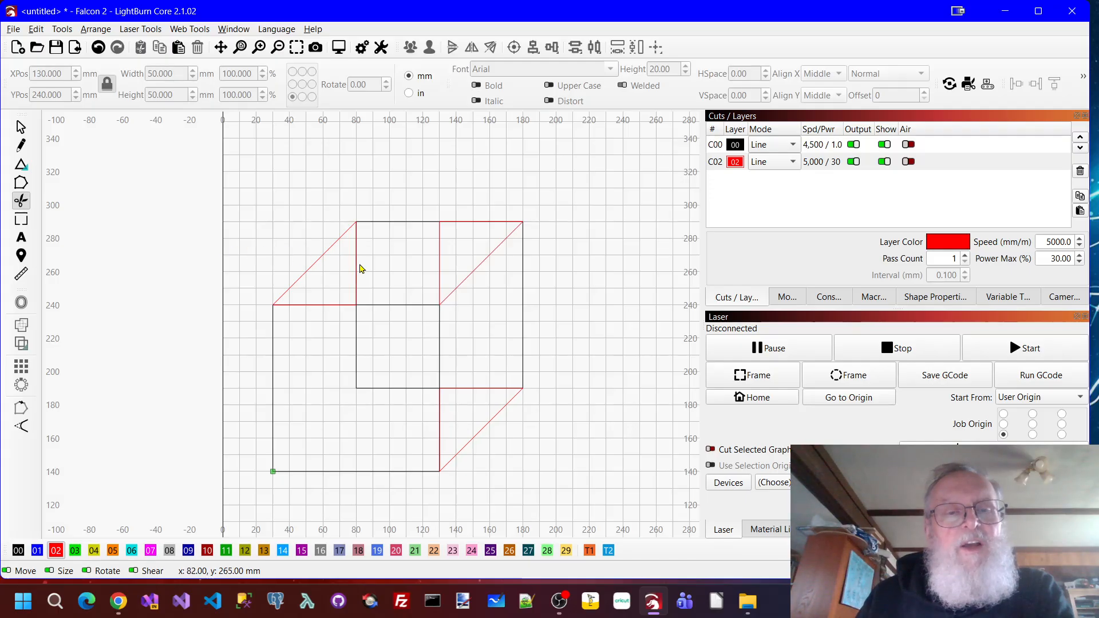
click(439, 263)
click(357, 265)
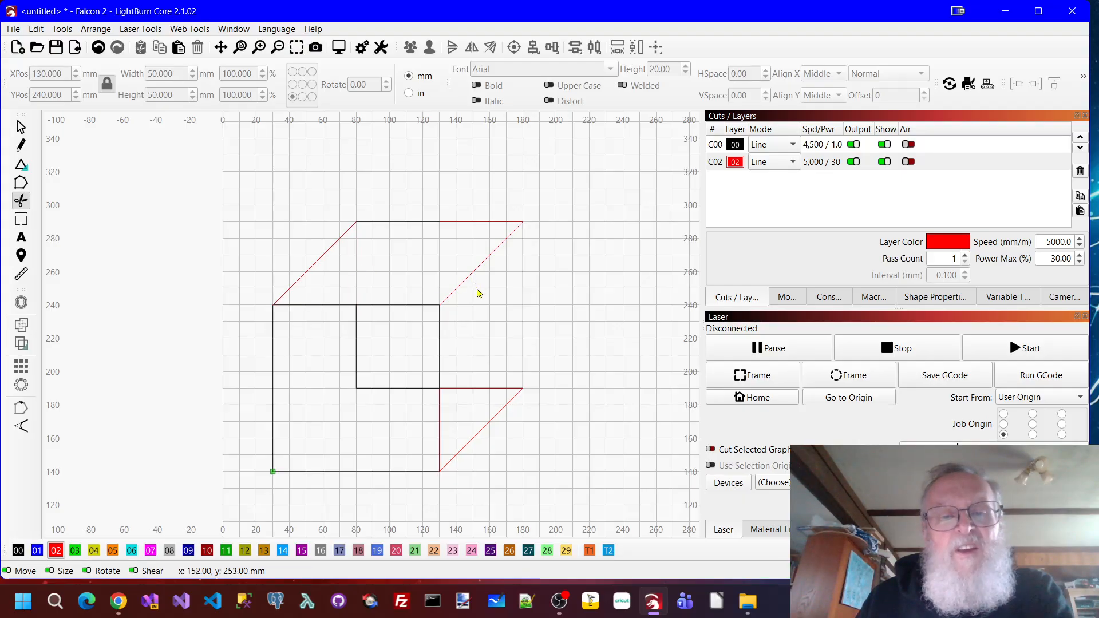
click(357, 343)
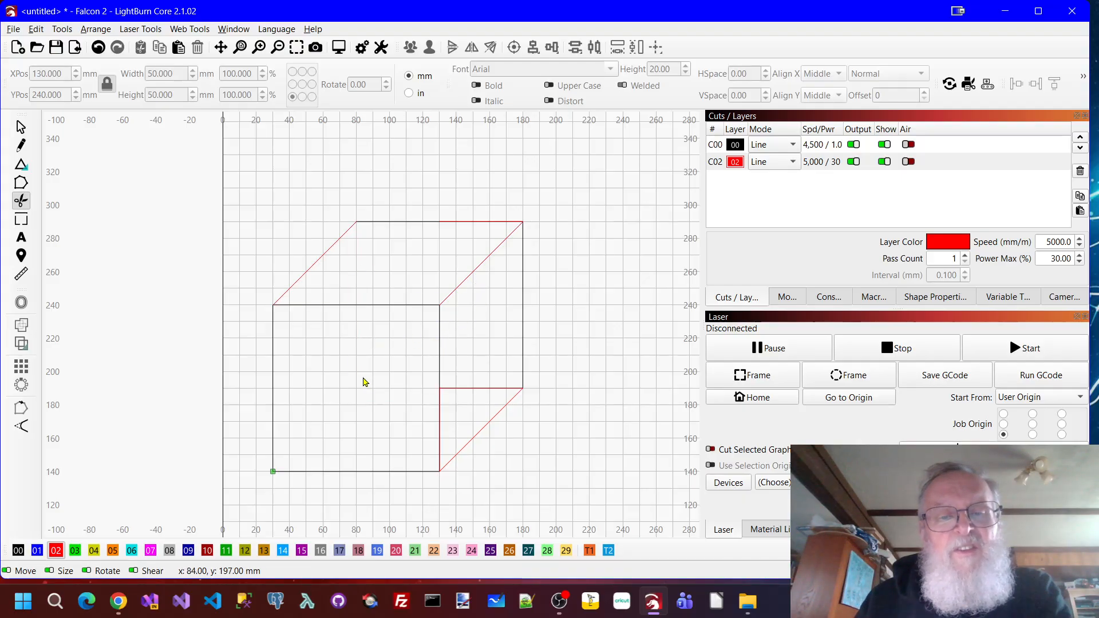
click(499, 389)
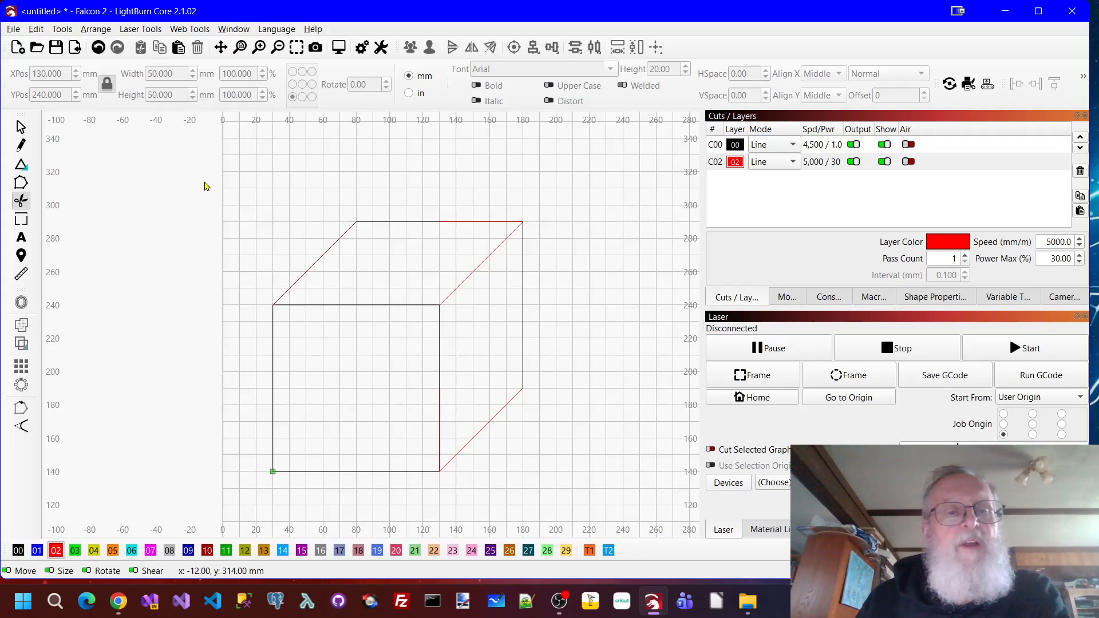
Select the whole box, assign all its lines to black layer 00, and clear the selection.
click(21, 126)
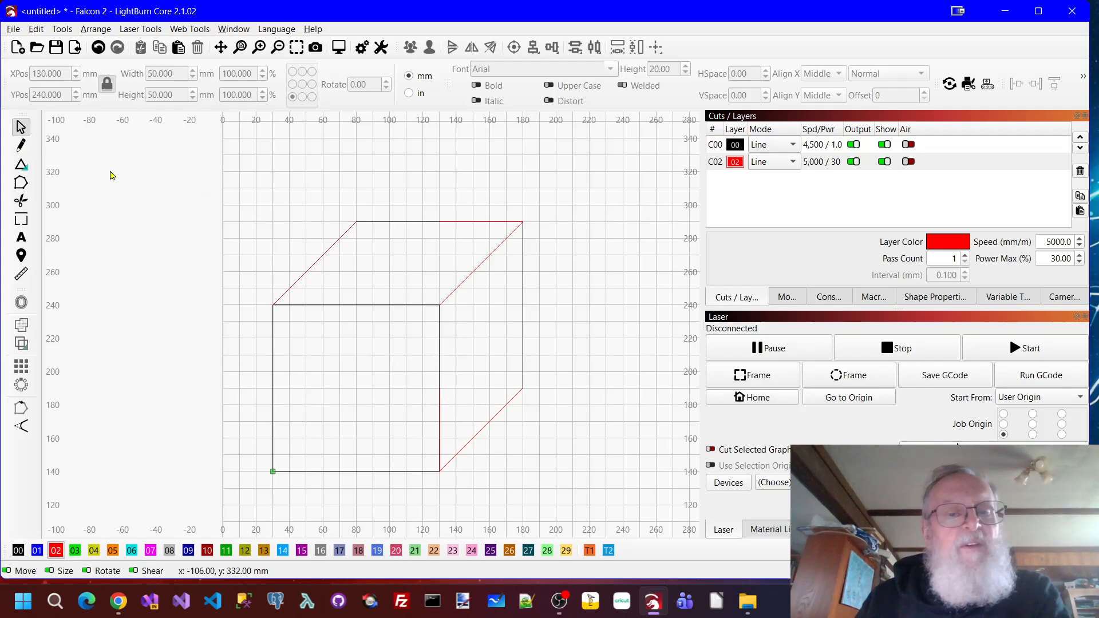
mouse_move(225, 192)
mouse_down()
mouse_move(550, 490)
mouse_move(591, 510)
mouse_up()
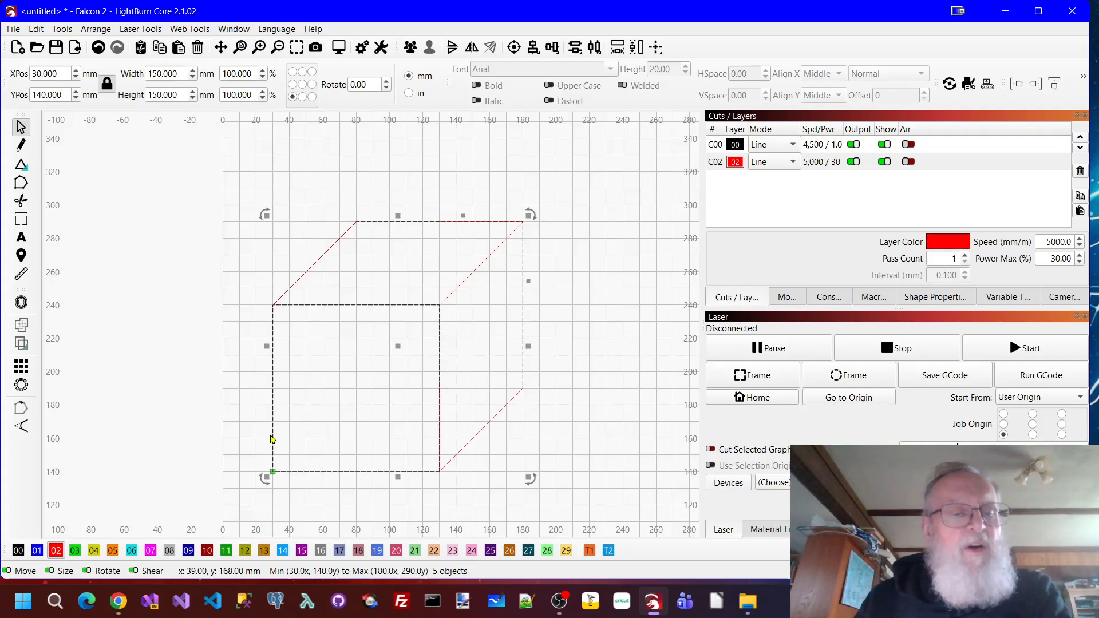
click(18, 550)
click(619, 292)
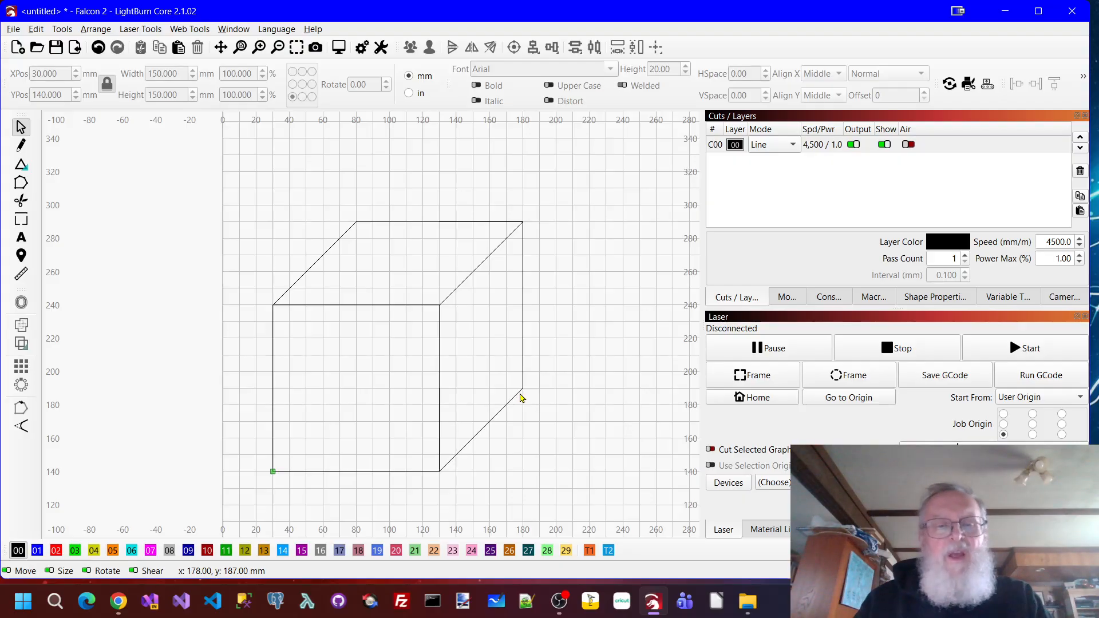
Try Fill mode on layer C00, and restore Line mode.
click(794, 147)
click(769, 164)
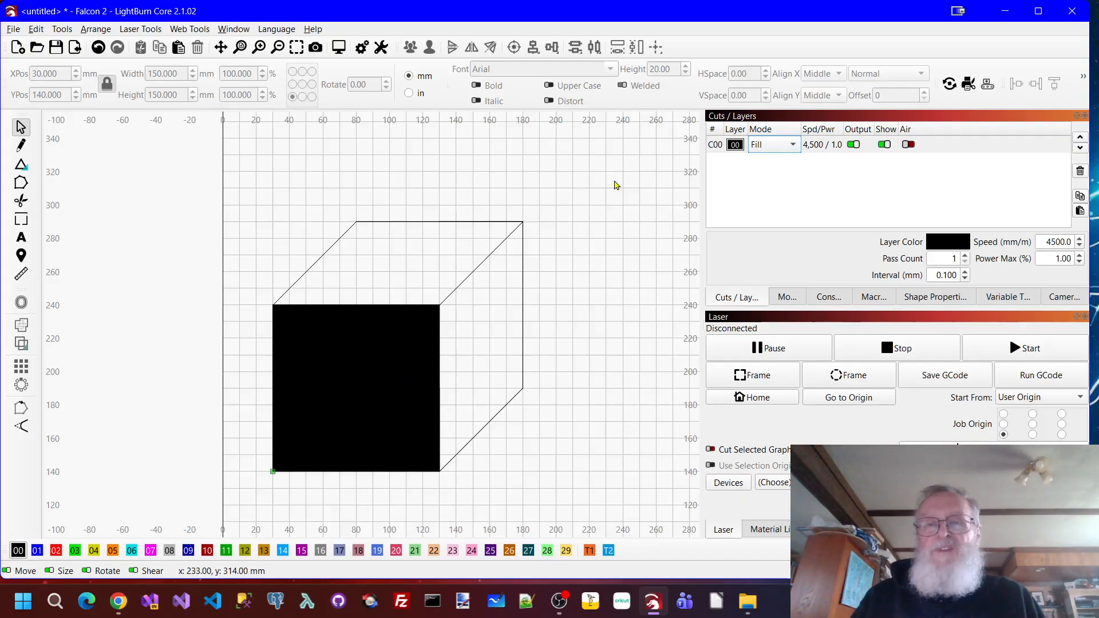
click(795, 147)
click(764, 128)
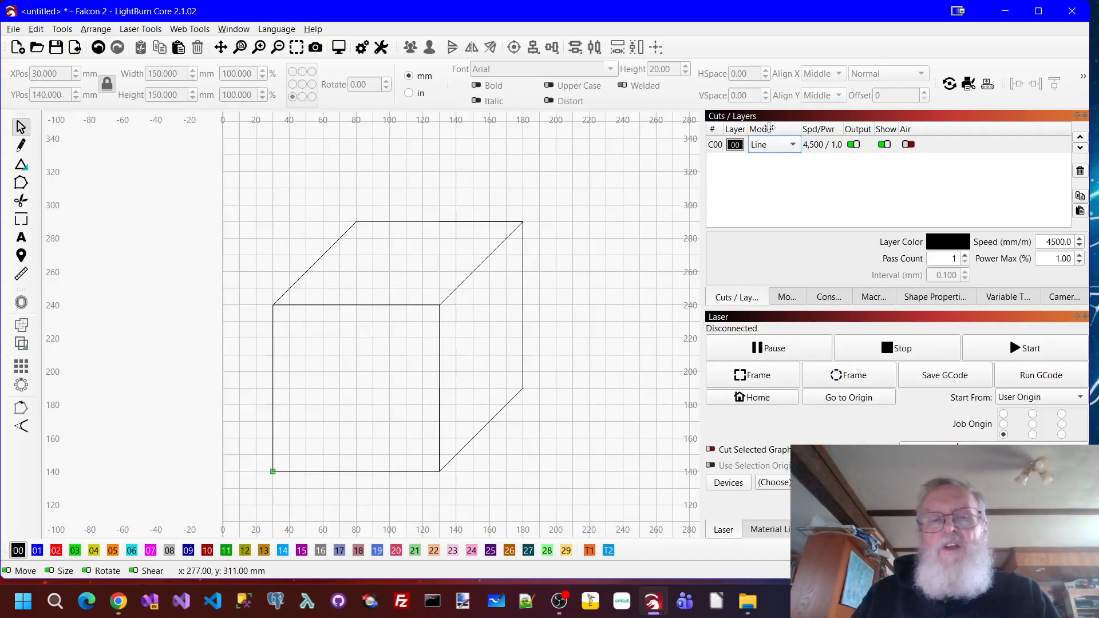
Offset the whole box by 0.05 in both directions with round corners, outer shapes only, and the original objects deleted.
drag(240, 178, 611, 534)
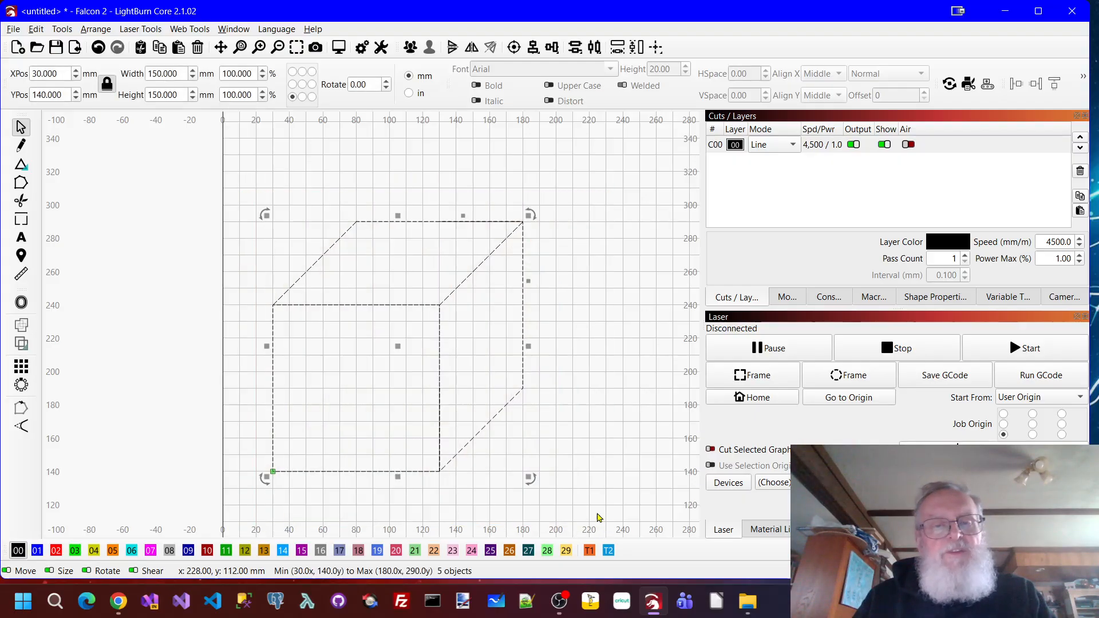
click(21, 303)
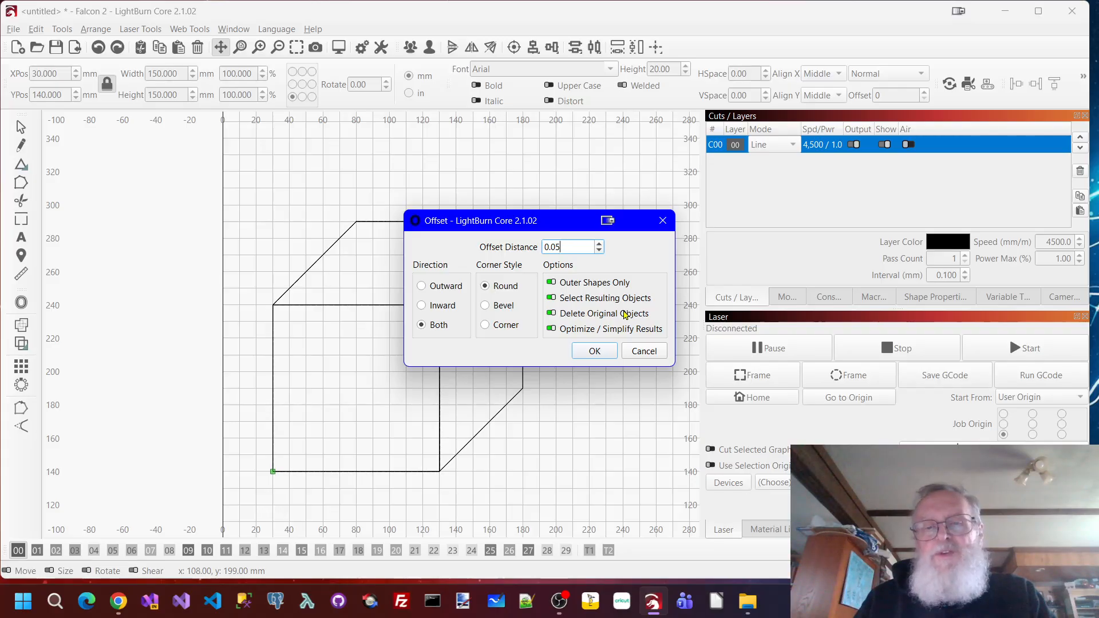
click(595, 351)
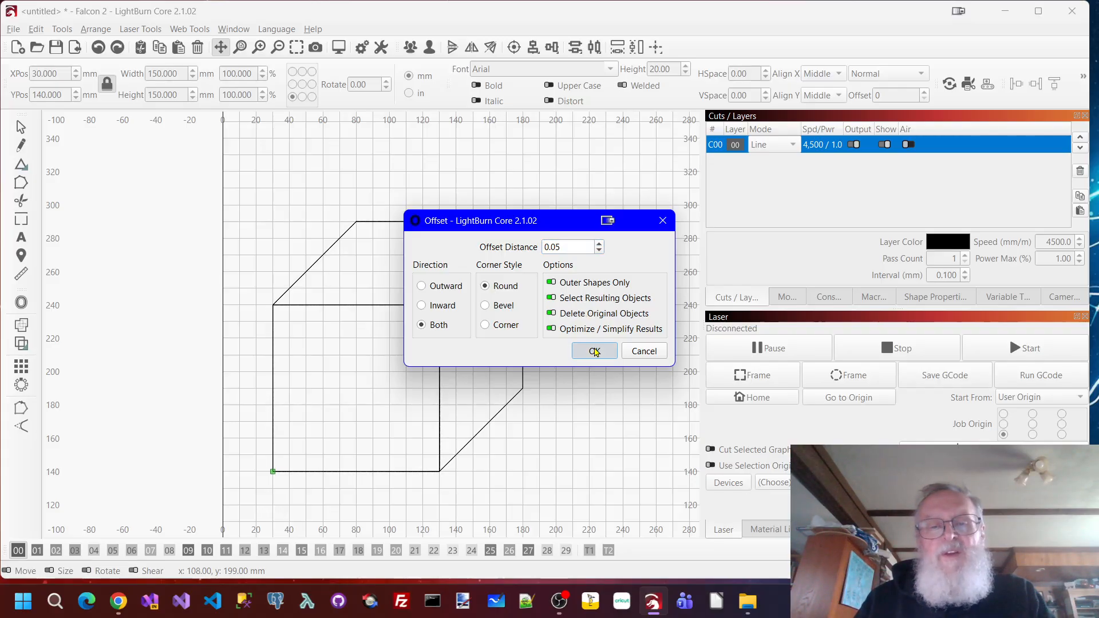
Set layer C00 to Fill mode, clear the selection, and inspect the thickened lines near the front face's upper-right corner.
click(796, 146)
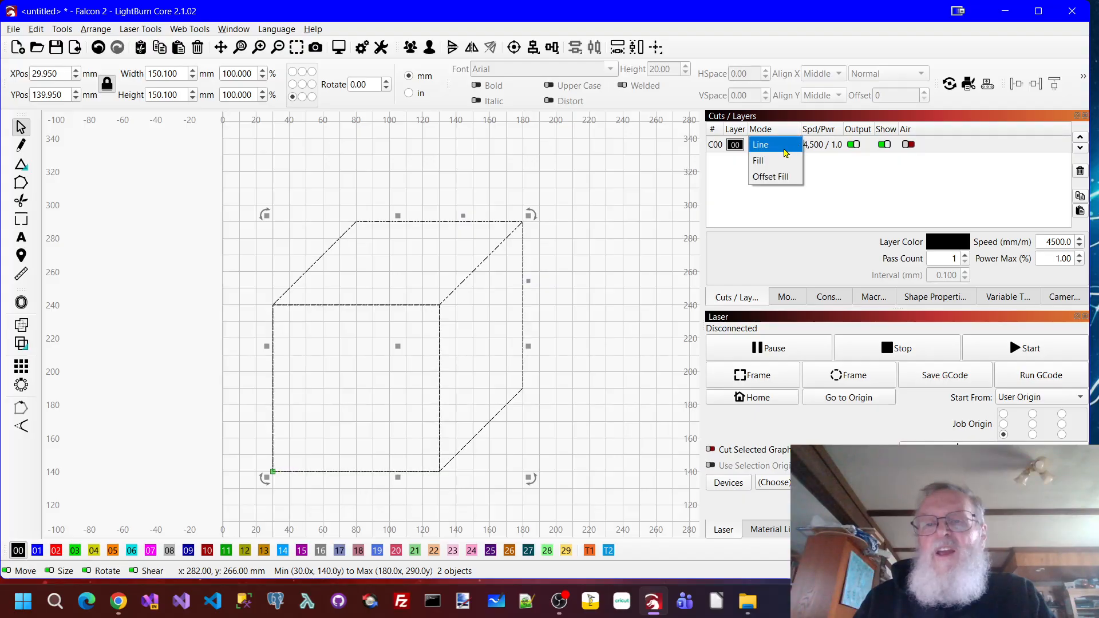
click(761, 159)
click(594, 181)
scroll(462, 377, up, 10)
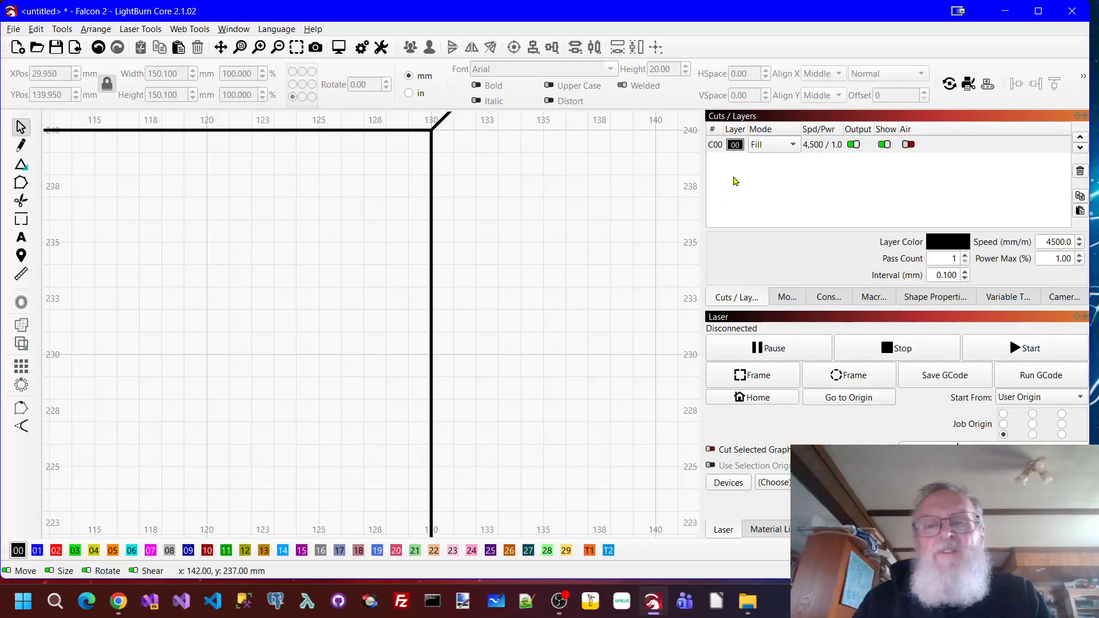
Switch layer C00 to Line mode to examine the closely spaced offset outlines, and restore Fill mode.
click(793, 145)
click(761, 132)
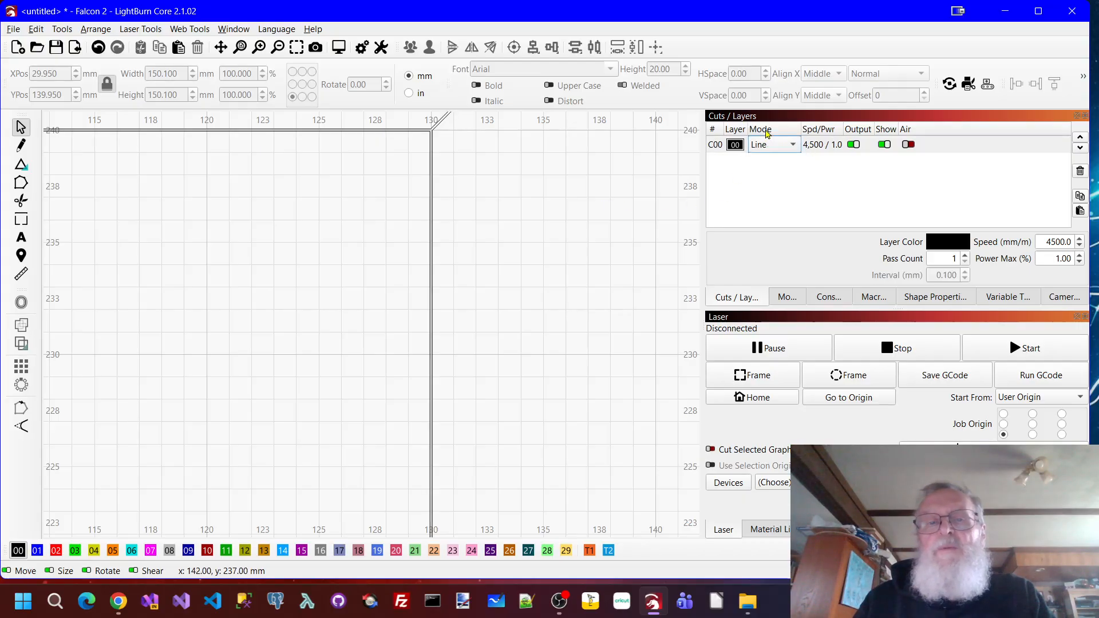
scroll(424, 167, up, 2)
scroll(423, 159, down, 2)
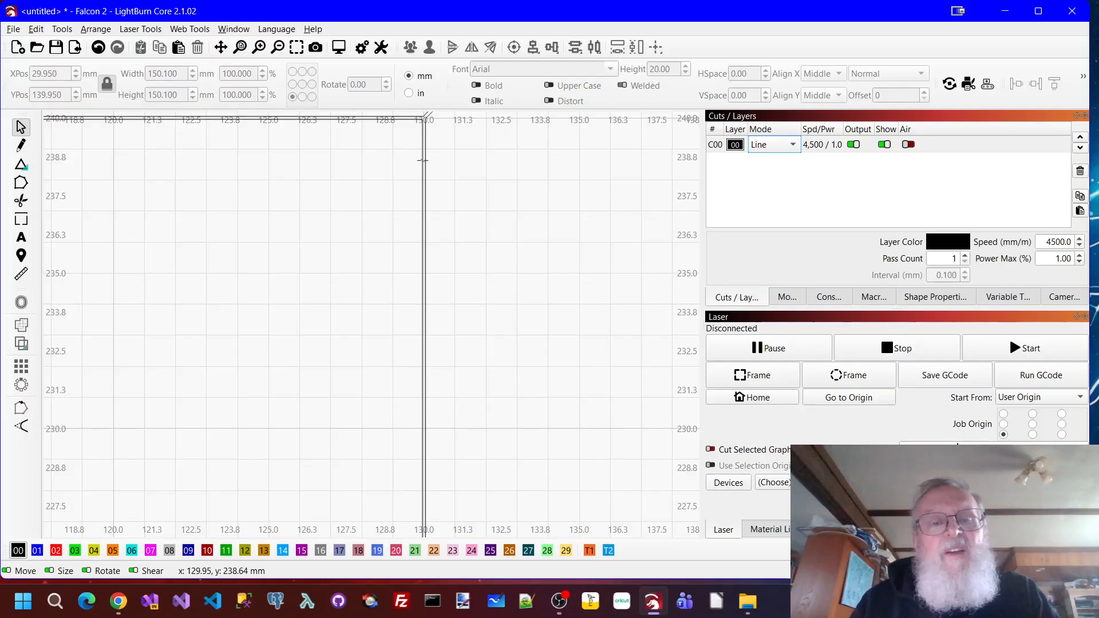
scroll(423, 159, up, 1)
scroll(423, 160, down, 10)
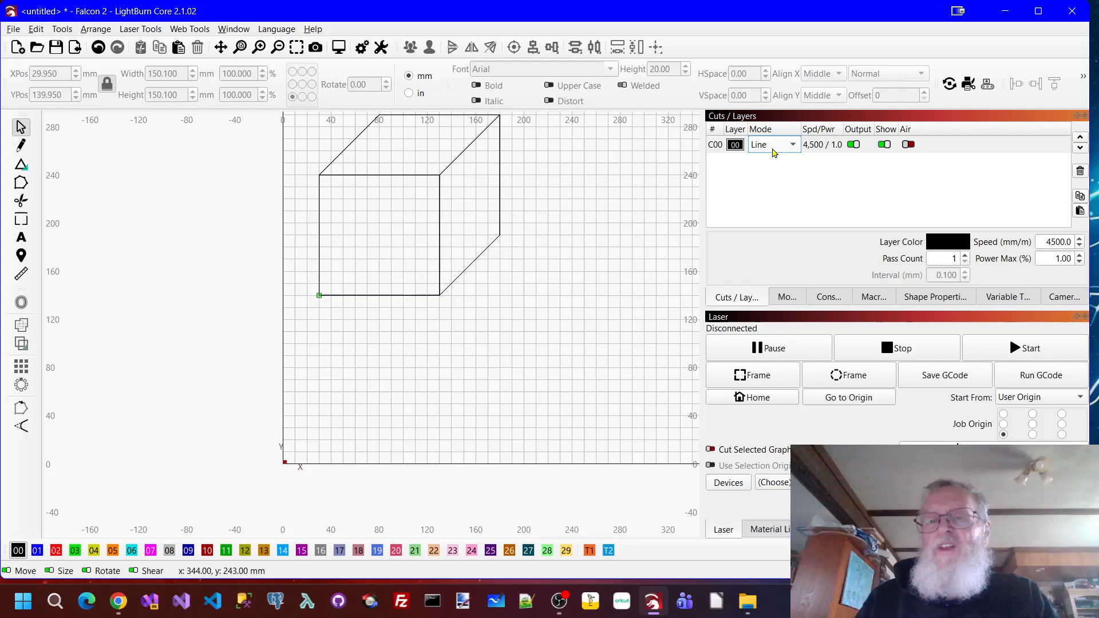
click(792, 146)
click(774, 160)
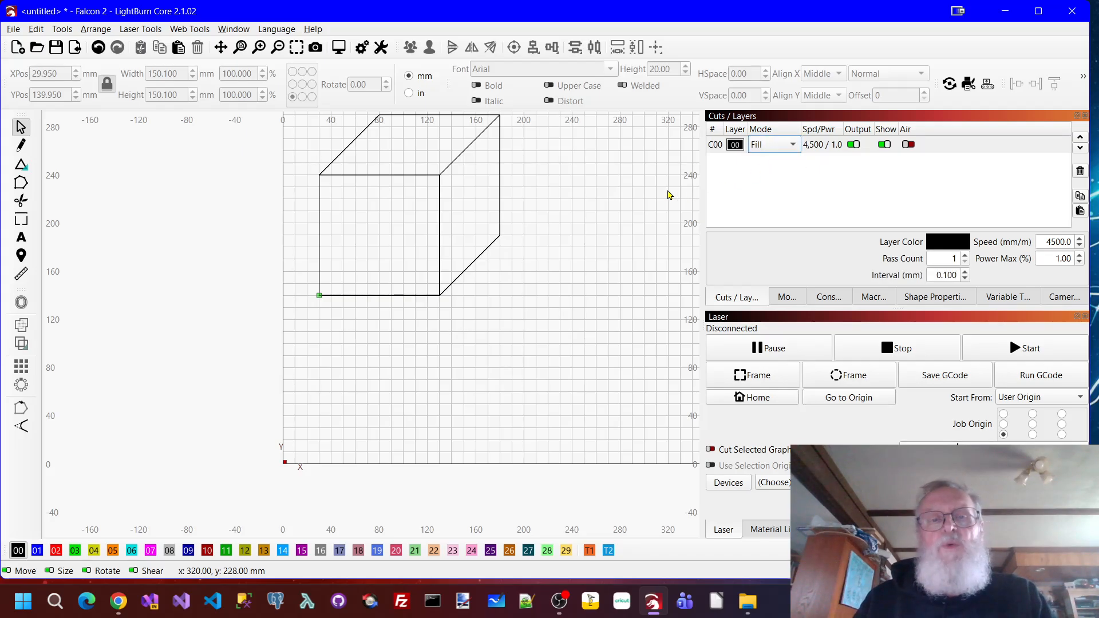
scroll(570, 198, down, 2)
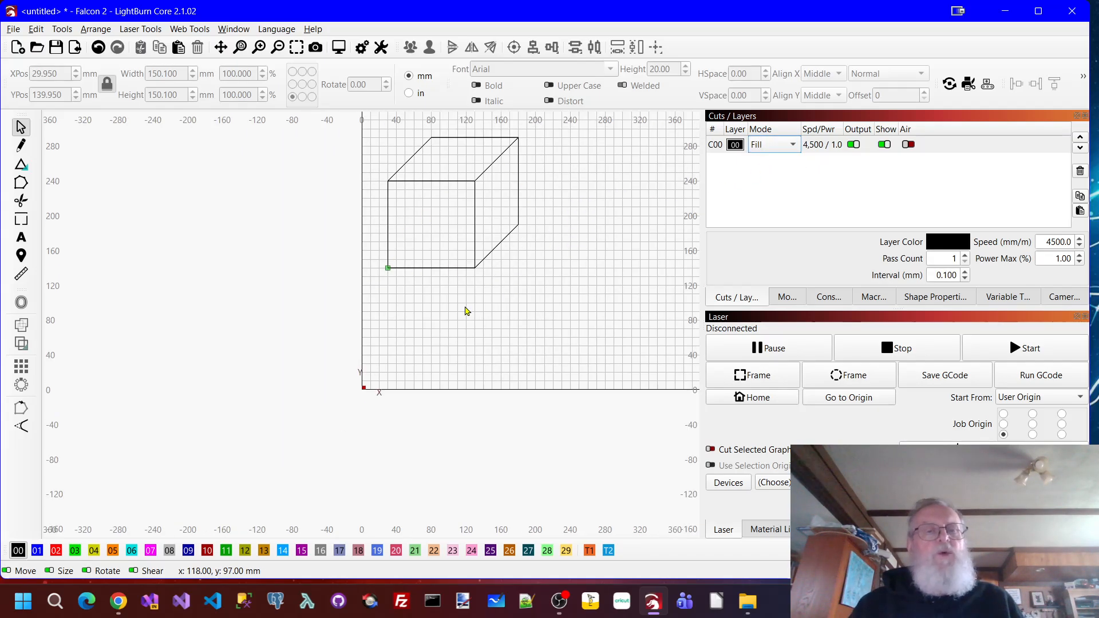